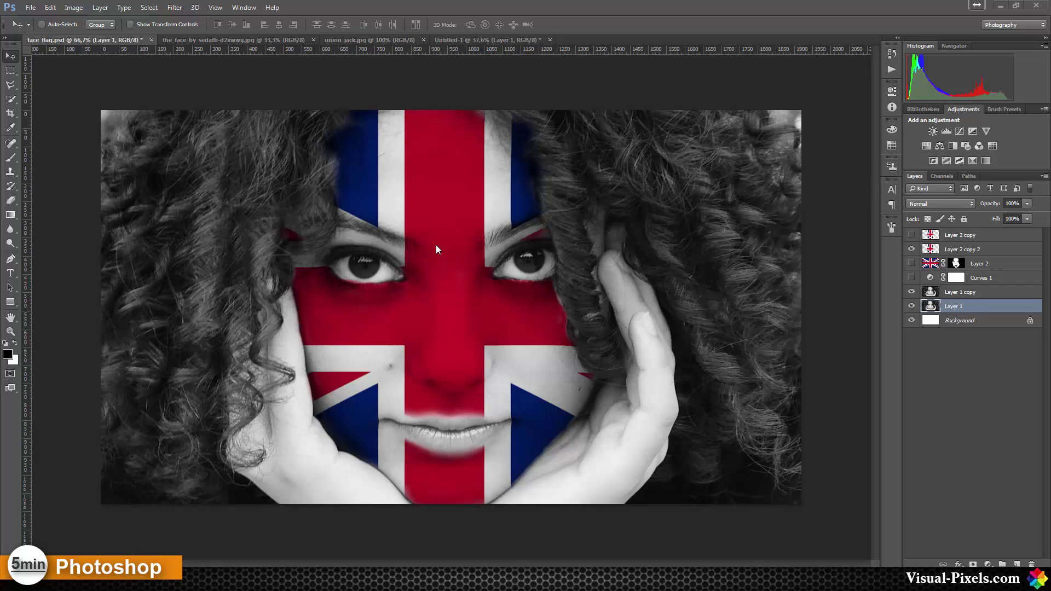
# Duplicate the union_jack.jpg Background layer into the Untitled-1 document.
pyautogui.click(495, 37)
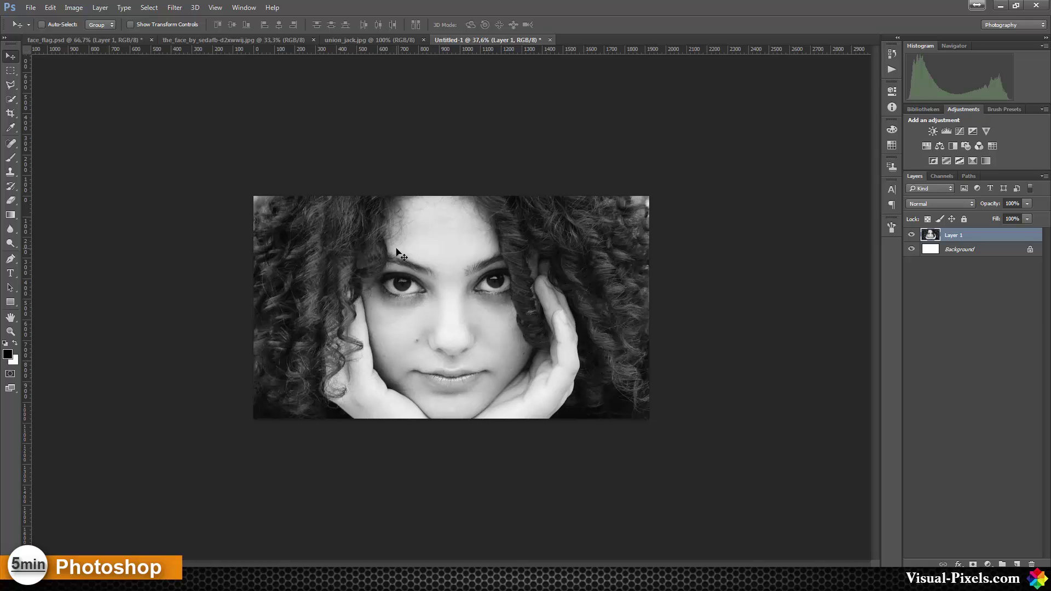
pyautogui.click(370, 38)
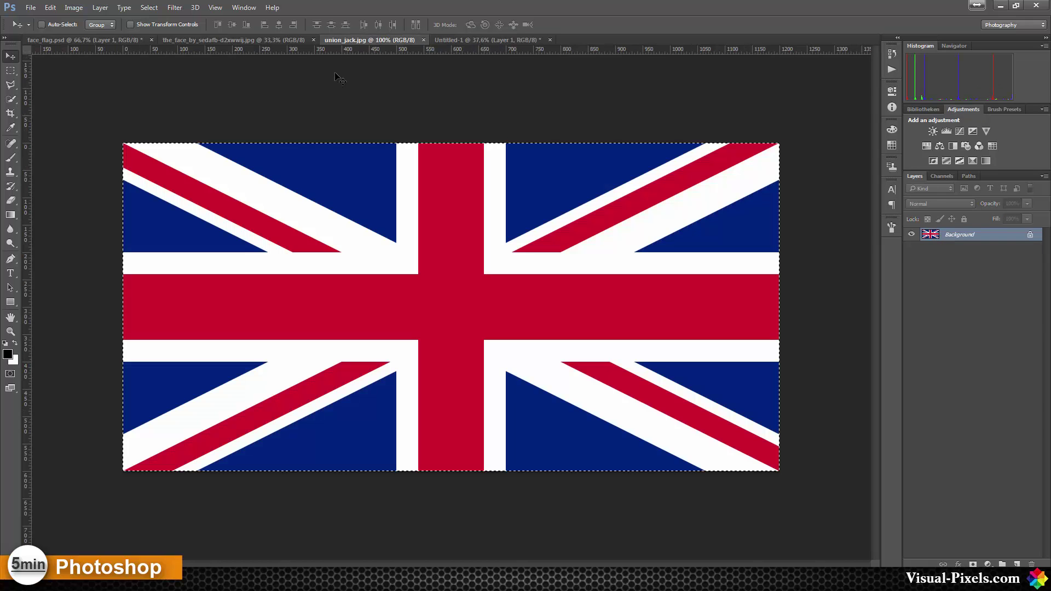
pyautogui.hotkey('ctrl', 'a')
pyautogui.rightClick(1012, 237)
pyautogui.click(957, 258)
pyautogui.click(497, 221)
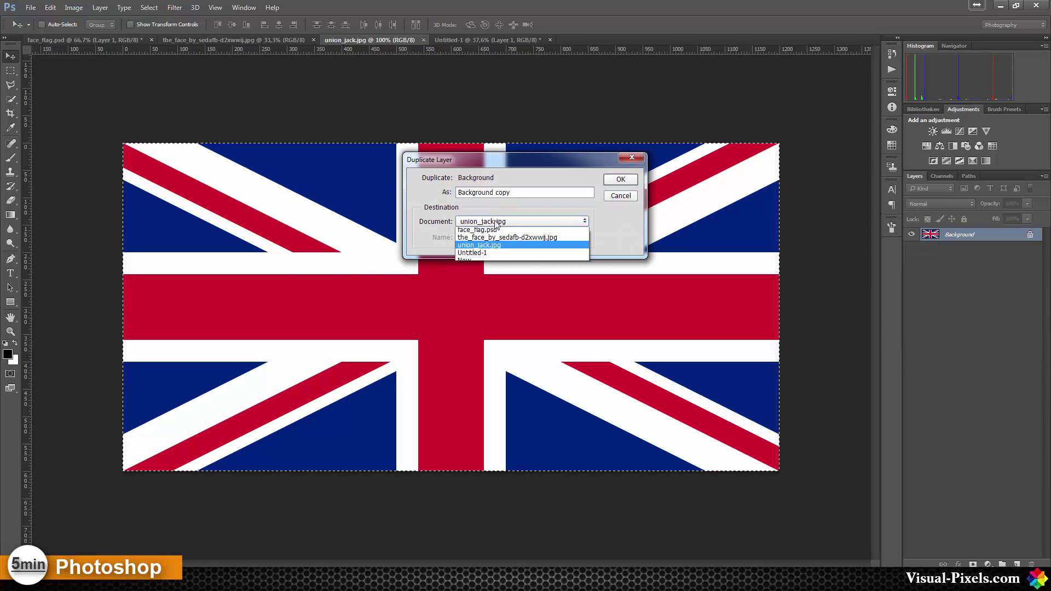
pyautogui.click(492, 256)
pyautogui.click(622, 181)
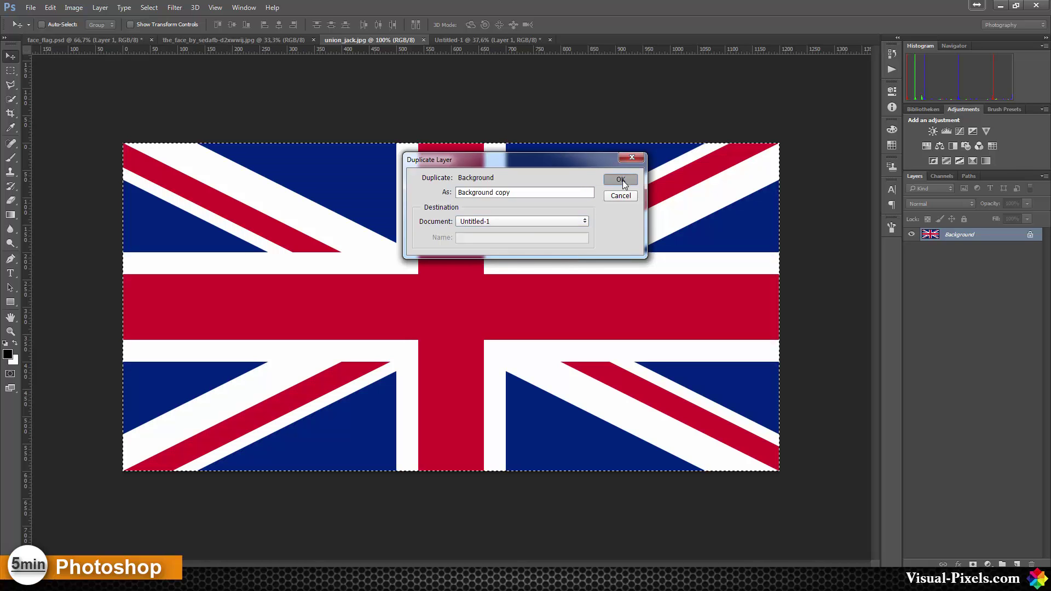
# In Untitled-1, rotate the flag layer by -90° and enlarge it with Free Transform until it spans the face.
pyautogui.click(477, 39)
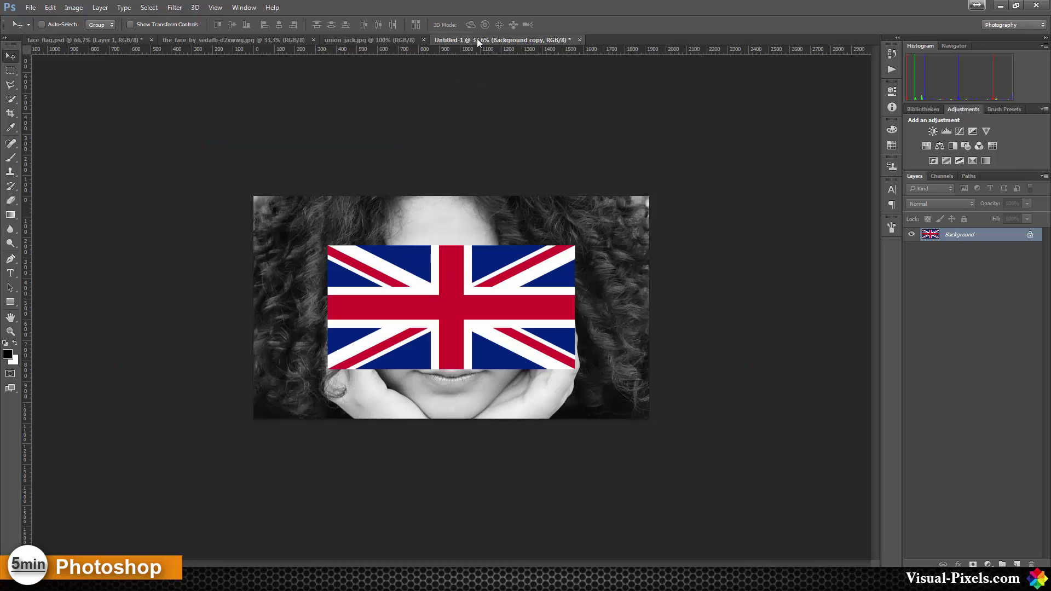
pyautogui.hotkey('ctrl', 't')
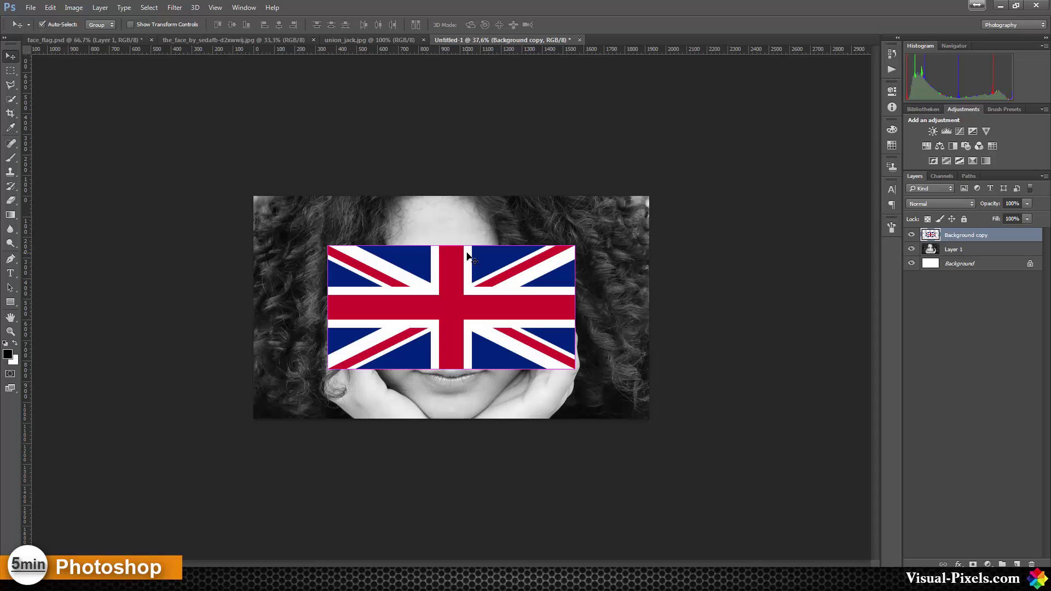
pyautogui.moveTo(553, 199); pyautogui.dragTo(385, 170)
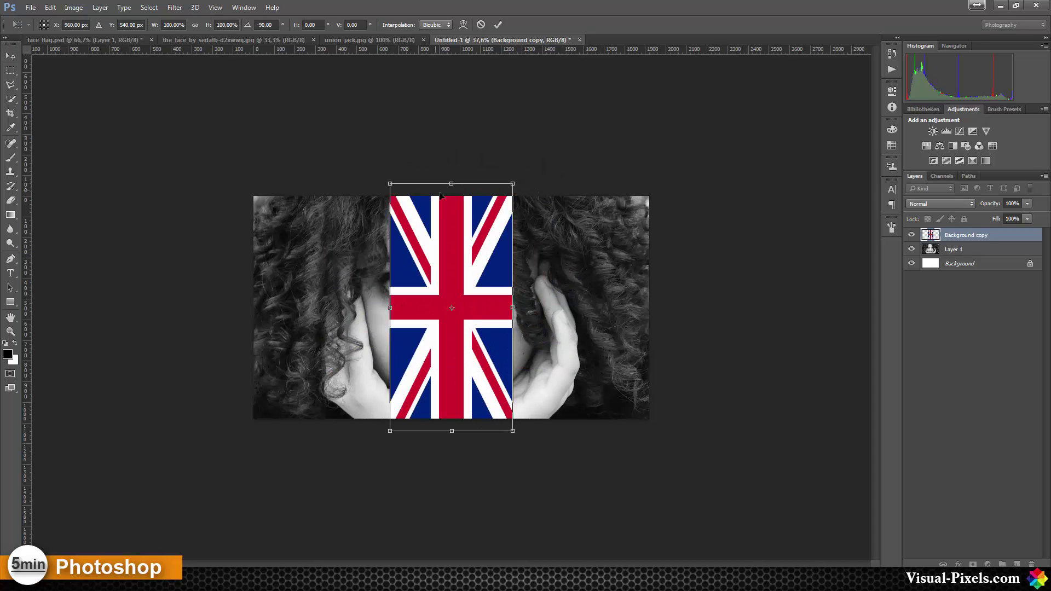
pyautogui.moveTo(513, 184); pyautogui.dragTo(532, 144)
pyautogui.moveTo(374, 137); pyautogui.dragTo(311, 118)
pyautogui.press('Return')
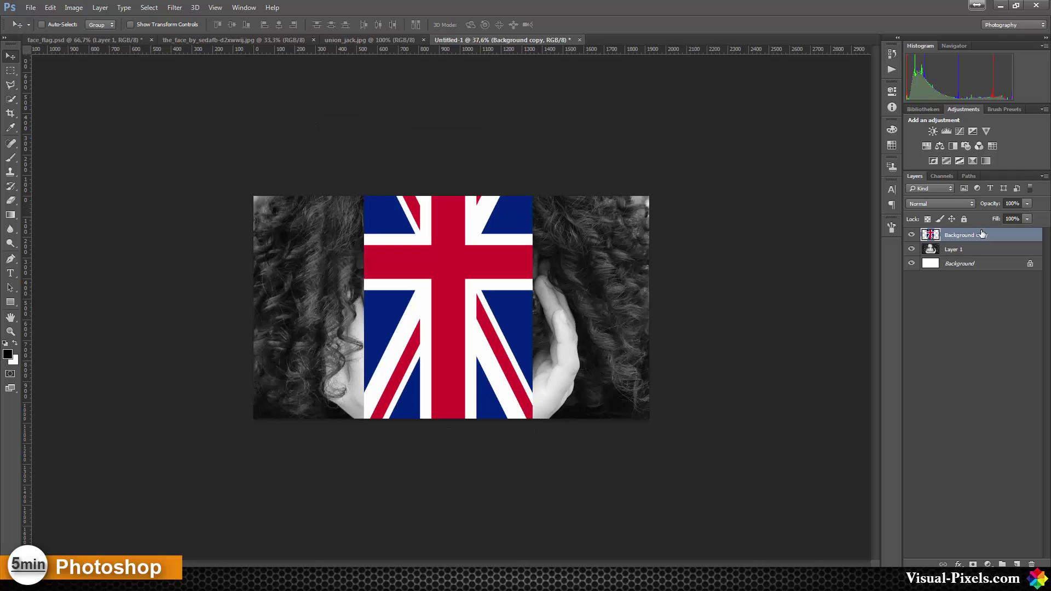
# Lower the flag layer's opacity to 65% and move the flag so its horizontal red bar lies over the eyes.
pyautogui.click(1028, 204)
pyautogui.moveTo(1014, 215); pyautogui.dragTo(1007, 214)
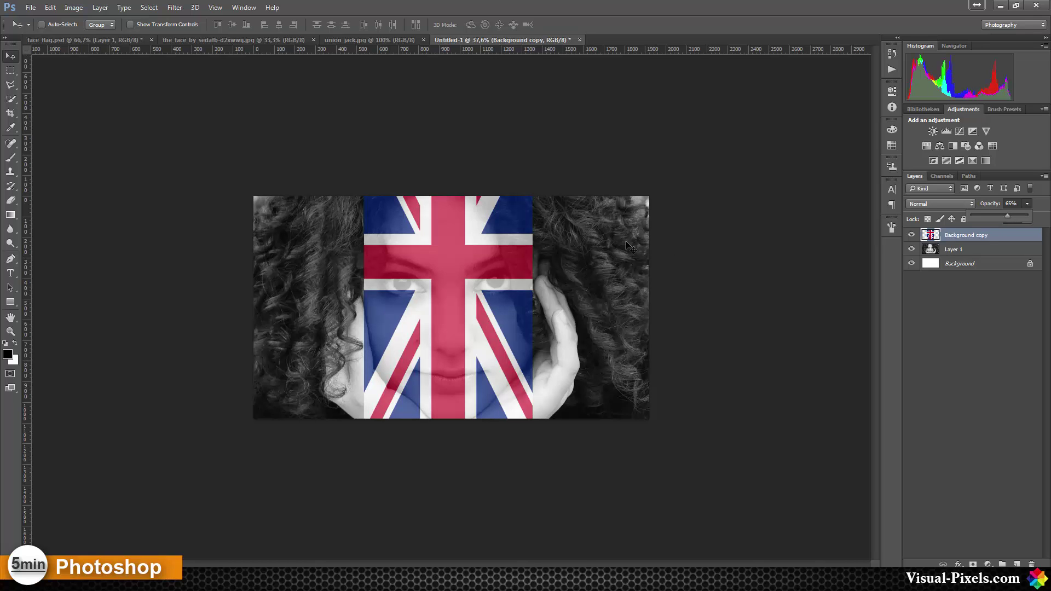
pyautogui.moveTo(485, 251); pyautogui.dragTo(488, 270)
pyautogui.press('ctrl')
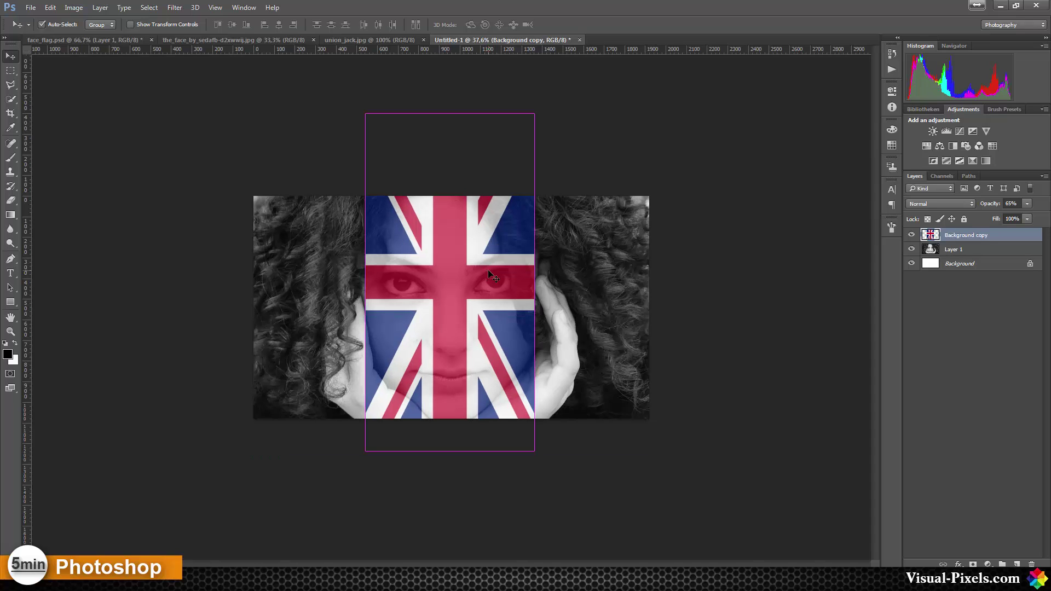
# Scale the flag to about 108% with Free Transform and keep its cross centred on the nose and eyes.
pyautogui.hotkey('ctrl', 't')
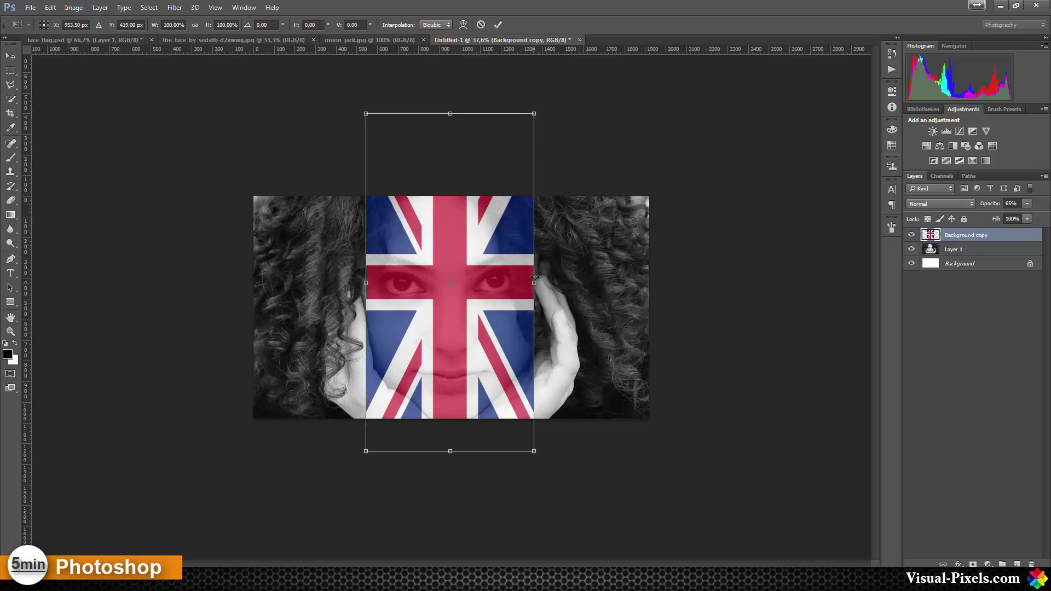
pyautogui.moveTo(534, 115); pyautogui.dragTo(542, 98)
pyautogui.moveTo(365, 94); pyautogui.dragTo(359, 84)
pyautogui.moveTo(438, 206); pyautogui.dragTo(439, 228)
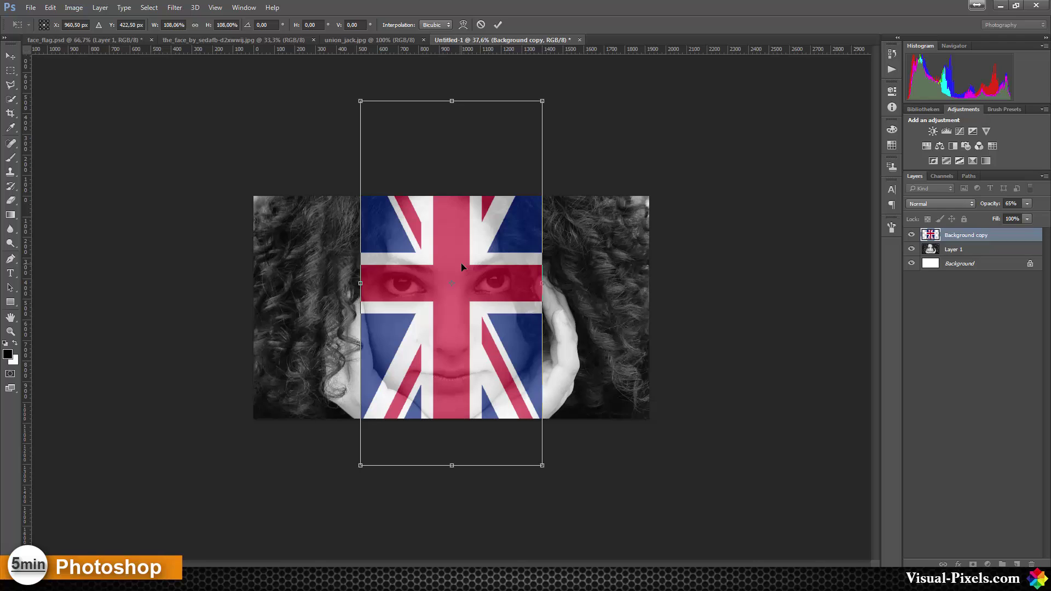
pyautogui.press('Return')
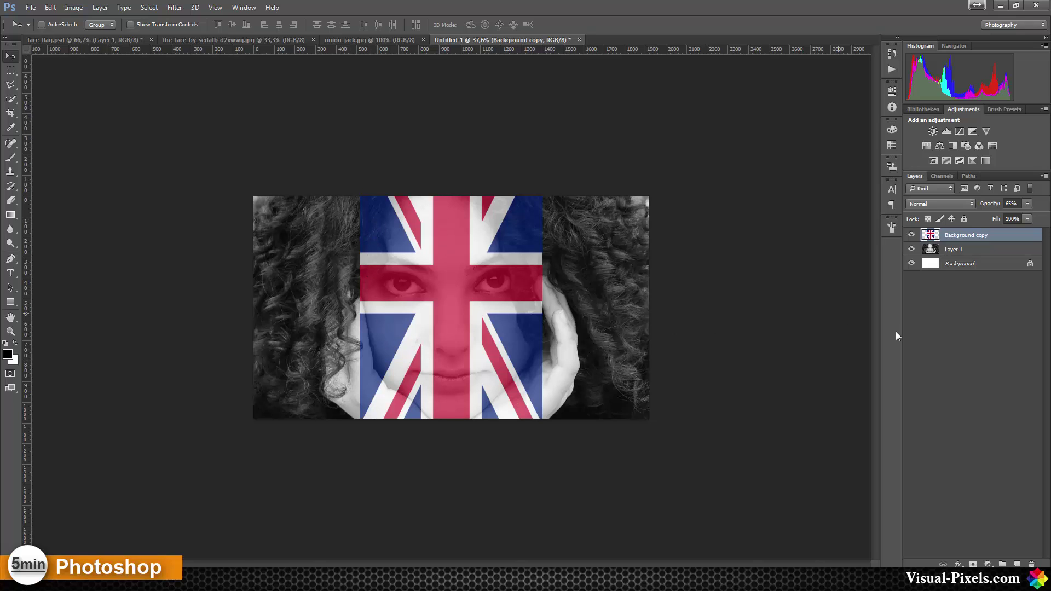
# Give the flag layer an inverted black layer mask and paint it white over the face with a brush of up to 200 px.
pyautogui.click(974, 565)
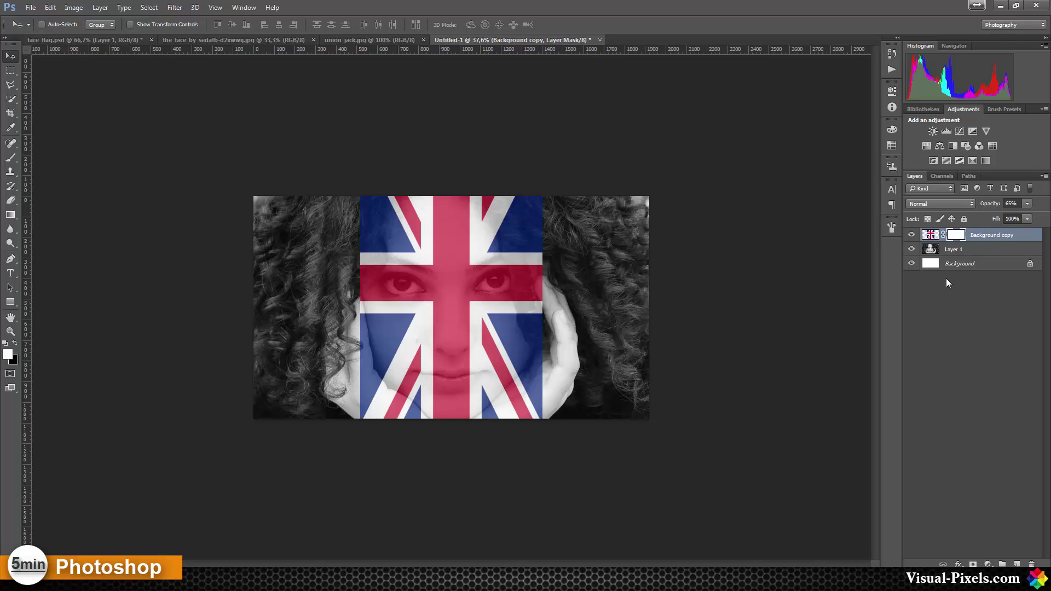
pyautogui.hotkey('ctrl', 'i')
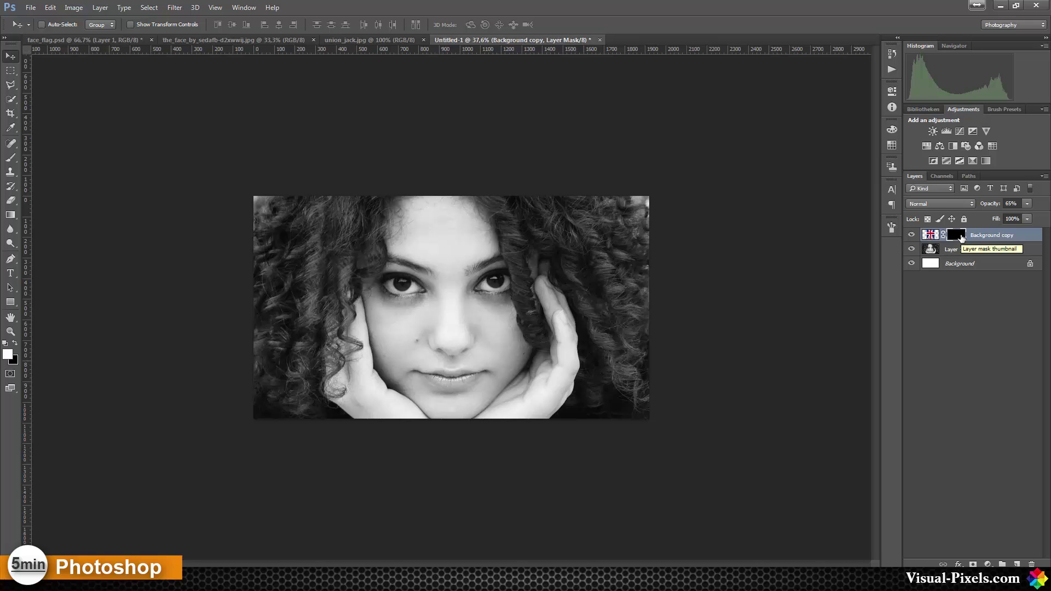
pyautogui.press('b')
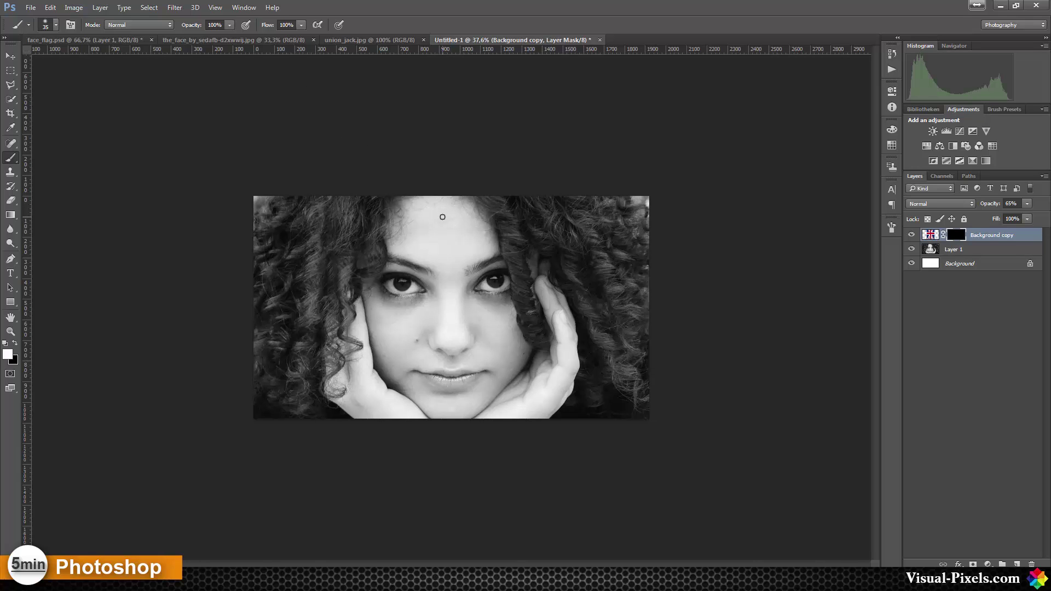
pyautogui.moveTo(443, 204)
pyautogui.mouseDown()
pyautogui.moveTo(440, 248)
pyautogui.moveTo(434, 204)
pyautogui.moveTo(429, 245)
pyautogui.moveTo(424, 201)
pyautogui.moveTo(392, 292)
pyautogui.moveTo(380, 297)
pyautogui.moveTo(387, 368)
pyautogui.moveTo(443, 418)
pyautogui.moveTo(465, 412)
pyautogui.moveTo(522, 350)
pyautogui.moveTo(502, 310)
pyautogui.mouseUp()
pyautogui.moveTo(497, 256)
pyautogui.mouseDown()
pyautogui.moveTo(471, 206)
pyautogui.moveTo(453, 249)
pyautogui.moveTo(475, 265)
pyautogui.moveTo(455, 229)
pyautogui.mouseUp()
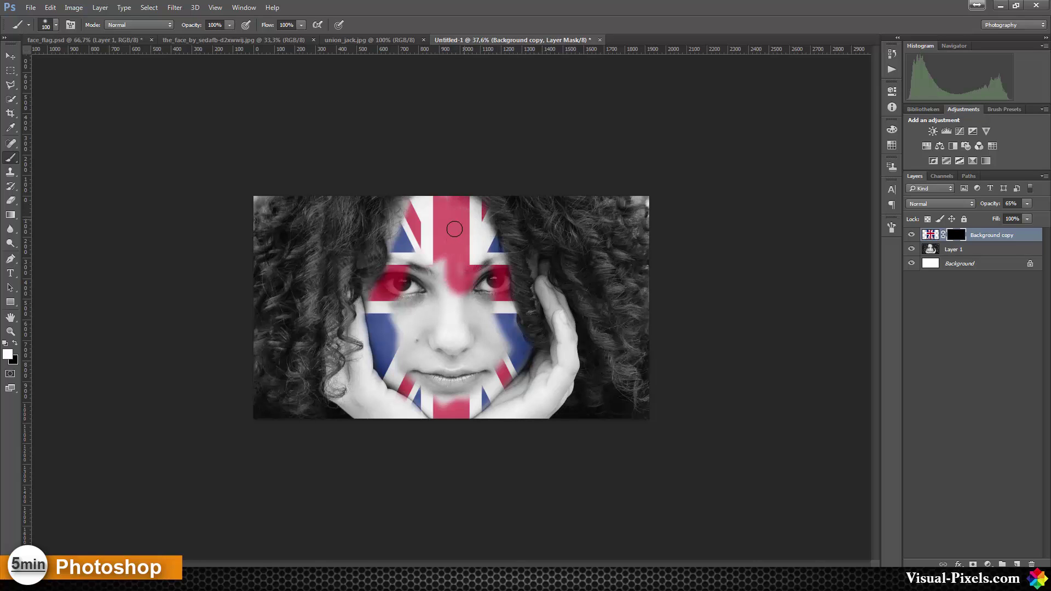
pyautogui.press(']')
pyautogui.moveTo(482, 293)
pyautogui.mouseDown()
pyautogui.moveTo(493, 358)
pyautogui.moveTo(471, 383)
pyautogui.moveTo(446, 387)
pyautogui.moveTo(457, 390)
pyautogui.moveTo(448, 398)
pyautogui.moveTo(410, 369)
pyautogui.moveTo(403, 313)
pyautogui.moveTo(413, 272)
pyautogui.moveTo(453, 271)
pyautogui.moveTo(461, 338)
pyautogui.moveTo(427, 354)
pyautogui.moveTo(479, 360)
pyautogui.moveTo(501, 336)
pyautogui.moveTo(508, 352)
pyautogui.moveTo(484, 228)
pyautogui.moveTo(413, 201)
pyautogui.moveTo(409, 239)
pyautogui.moveTo(396, 229)
pyautogui.moveTo(434, 315)
pyautogui.moveTo(387, 292)
pyautogui.moveTo(413, 292)
pyautogui.moveTo(378, 284)
pyautogui.mouseUp()
pyautogui.click(366, 266)
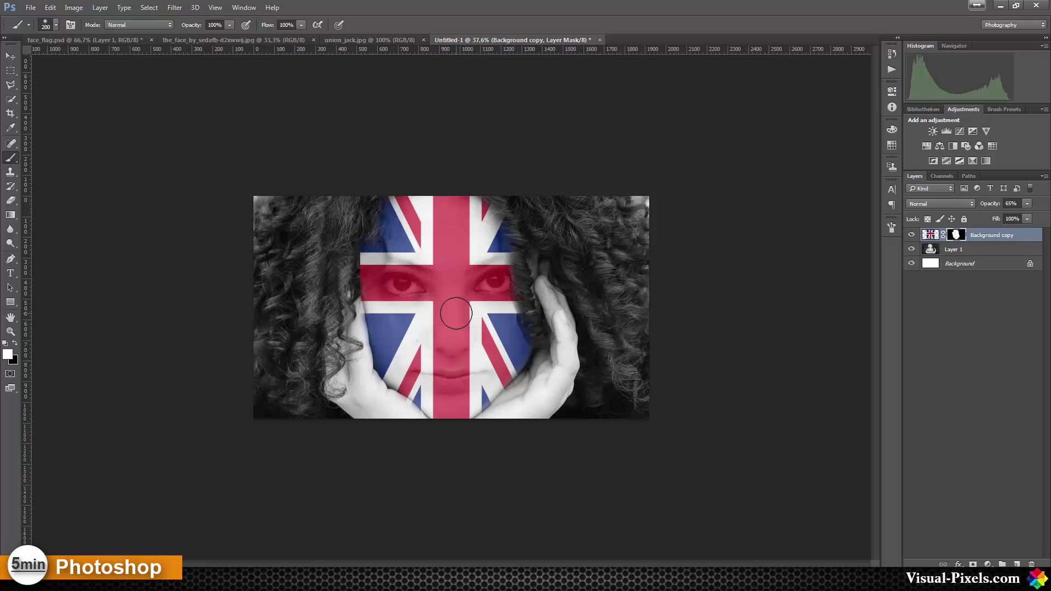
# Check the flag layer's mask and paint it black with a 100 px brush over the hair on the left of the forehead.
pyautogui.keyDown('alt'); pyautogui.click(956, 235); pyautogui.keyUp('alt')
pyautogui.keyDown('alt'); pyautogui.click(957, 235); pyautogui.keyUp('alt')
pyautogui.keyDown('alt'); pyautogui.click(957, 235); pyautogui.keyUp('alt')
pyautogui.keyDown('alt'); pyautogui.click(956, 235); pyautogui.keyUp('alt')
pyautogui.hotkey('ctrl', '+')
pyautogui.hotkey('ctrl', '+')
pyautogui.hotkey('ctrl', '+')
pyautogui.hotkey('ctrl', '+')
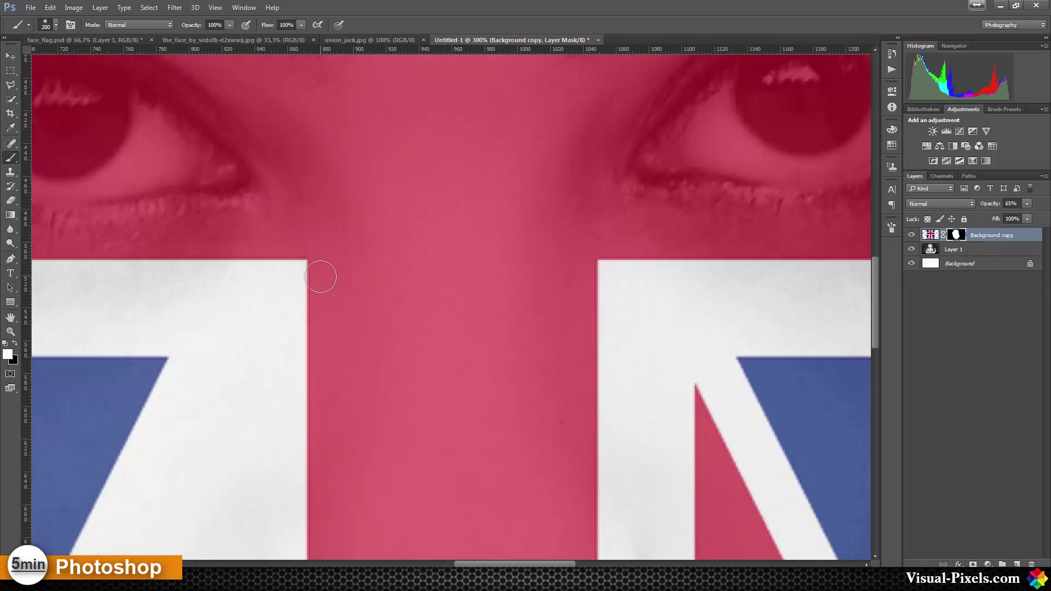
pyautogui.scroll(5, 317, 277)
pyautogui.scroll(-2, 293, 317)
pyautogui.press('[')
pyautogui.press('[')
pyautogui.press('[')
pyautogui.press('[')
pyautogui.press('x')
pyautogui.moveTo(246, 317)
pyautogui.mouseDown()
pyautogui.moveTo(285, 416)
pyautogui.moveTo(219, 394)
pyautogui.mouseUp()
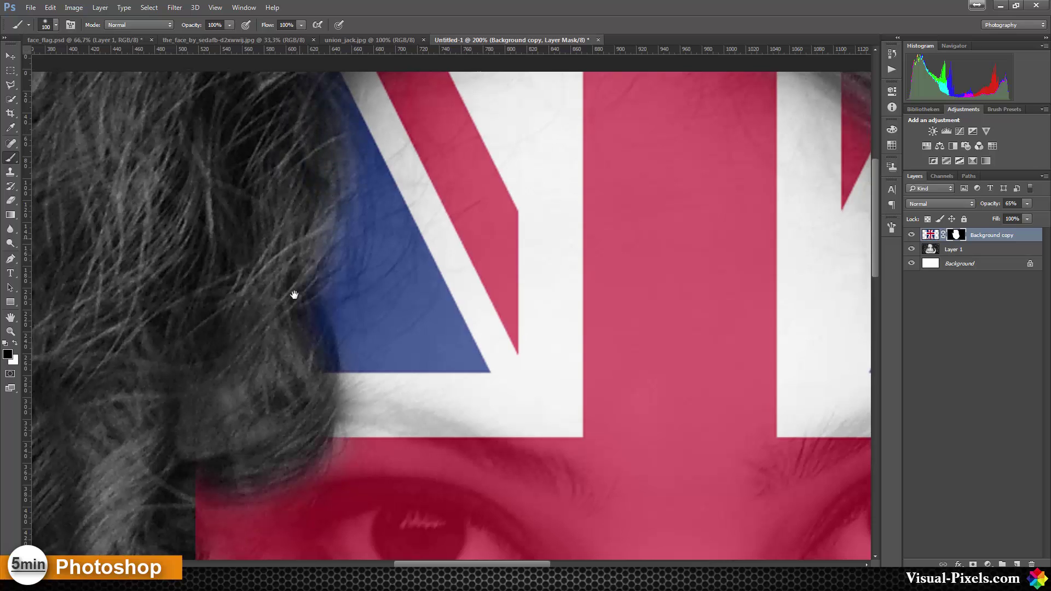
# Paint the mask black with the 100 px brush over the hair on the right of the forehead and temple.
pyautogui.scroll(3, 294, 296)
pyautogui.hscroll(8, 288, 307)
pyautogui.moveTo(545, 253); pyautogui.dragTo(545, 387)
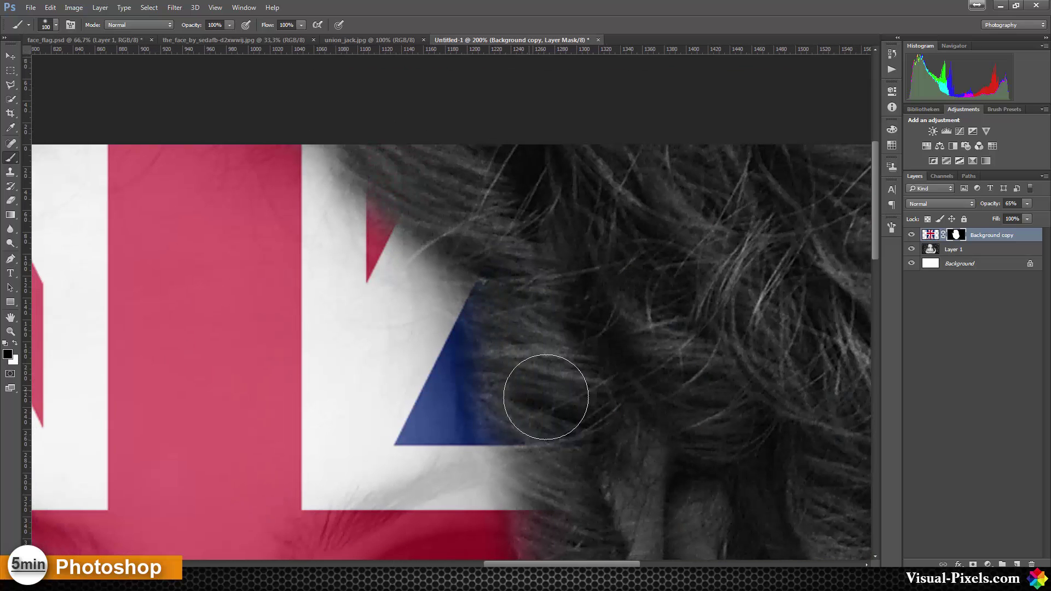
pyautogui.scroll(-4, 542, 328)
pyautogui.moveTo(539, 188)
pyautogui.mouseDown()
pyautogui.moveTo(574, 305)
pyautogui.moveTo(594, 329)
pyautogui.moveTo(593, 407)
pyautogui.mouseUp()
# Reduce the brush to 30 px and mask the flag off the right-hand eye and the hair beside it.
pyautogui.press('[')
pyautogui.press('[')
pyautogui.press('[')
pyautogui.press('[')
pyautogui.press('[')
pyautogui.press('[')
pyautogui.press('[')
pyautogui.moveTo(509, 378)
pyautogui.mouseDown()
pyautogui.moveTo(464, 380)
pyautogui.moveTo(394, 402)
pyautogui.moveTo(423, 378)
pyautogui.moveTo(525, 375)
pyautogui.moveTo(352, 442)
pyautogui.moveTo(454, 459)
pyautogui.moveTo(527, 435)
pyautogui.moveTo(538, 395)
pyautogui.moveTo(394, 410)
pyautogui.moveTo(456, 438)
pyautogui.moveTo(504, 433)
pyautogui.mouseUp()
pyautogui.moveTo(600, 386); pyautogui.dragTo(533, 223)
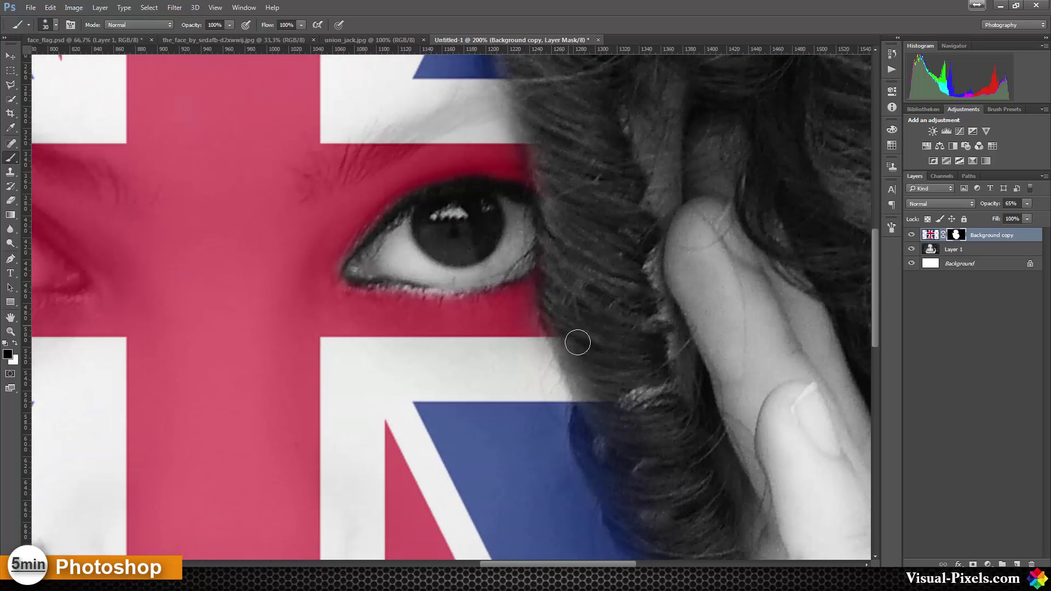
# Refine the mask along the right cheek and jaw, clearing the flag from the hair and hand and restoring it on the skin.
pyautogui.scroll(-1, 624, 348)
pyautogui.scroll(-2, 528, 297)
pyautogui.moveTo(539, 356); pyautogui.dragTo(551, 320)
pyautogui.press('x')
pyautogui.scroll(-3, 561, 416)
pyautogui.press('x')
pyautogui.moveTo(577, 425)
pyautogui.mouseDown()
pyautogui.moveTo(542, 479)
pyautogui.moveTo(524, 486)
pyautogui.moveTo(545, 430)
pyautogui.mouseUp()
pyautogui.scroll(-2, 526, 438)
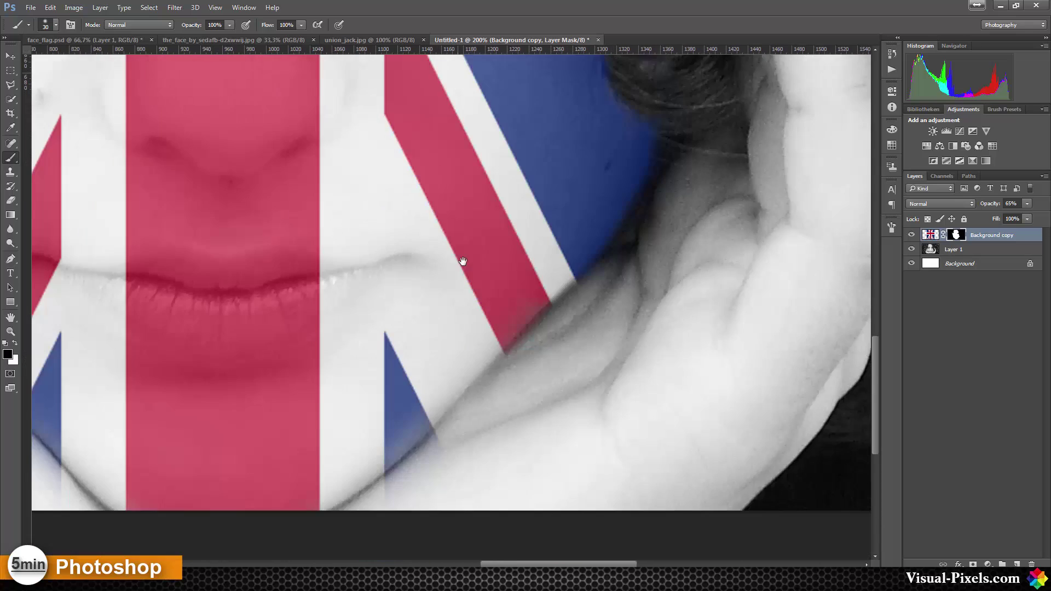
pyautogui.press('x')
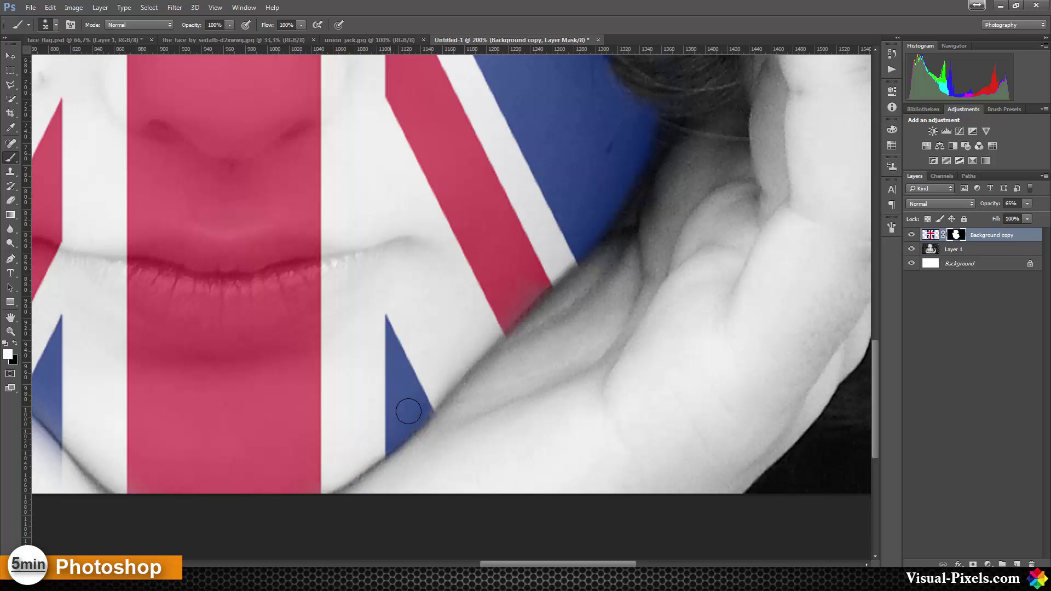
# Refine the mask along the left jaw and chin, hiding the flag on the hand and restoring it on the skin.
pyautogui.press('x')
pyautogui.hscroll(-7, 347, 322)
pyautogui.scroll(-1, 347, 321)
pyautogui.moveTo(345, 266)
pyautogui.mouseDown()
pyautogui.moveTo(419, 306)
pyautogui.moveTo(480, 377)
pyautogui.mouseUp()
pyautogui.press('x')
pyautogui.moveTo(314, 206); pyautogui.dragTo(564, 403)
# Mask the flag off the hand and hair along the left cheek with the black brush.
pyautogui.hscroll(-3, 377, 242)
pyautogui.scroll(2, 377, 242)
pyautogui.press('x')
pyautogui.moveTo(365, 55); pyautogui.dragTo(405, 257)
pyautogui.scroll(3, 384, 219)
pyautogui.moveTo(332, 123); pyautogui.dragTo(364, 270)
# Mask the flag off the left-hand eye and the lips, switching between black and white to clean up the edges.
pyautogui.scroll(3, 363, 274)
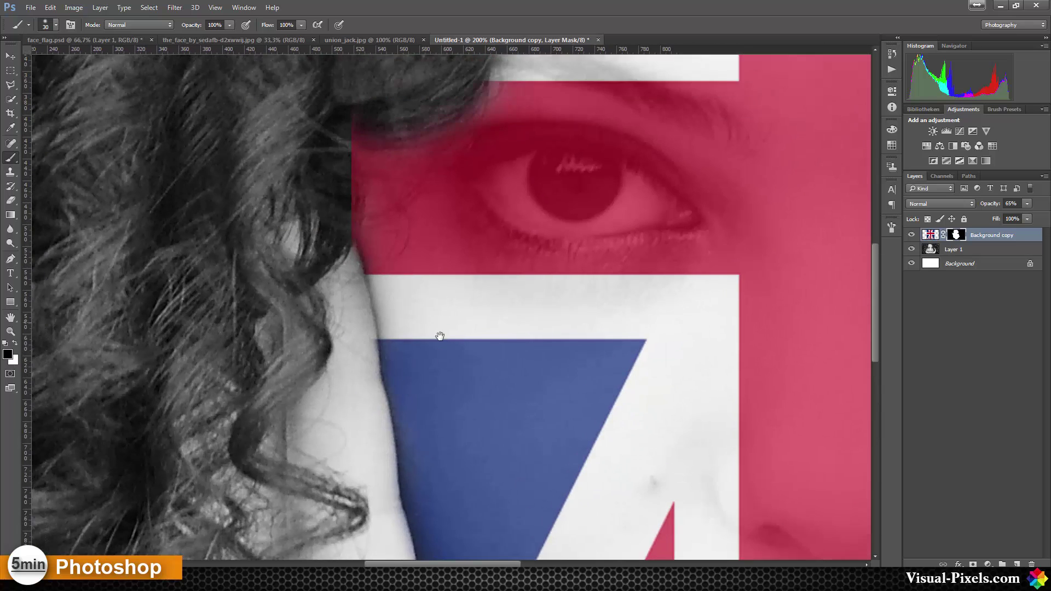
pyautogui.moveTo(686, 244)
pyautogui.mouseDown()
pyautogui.moveTo(590, 189)
pyautogui.moveTo(466, 211)
pyautogui.moveTo(524, 245)
pyautogui.moveTo(624, 258)
pyautogui.moveTo(693, 247)
pyautogui.moveTo(618, 195)
pyautogui.moveTo(490, 194)
pyautogui.mouseUp()
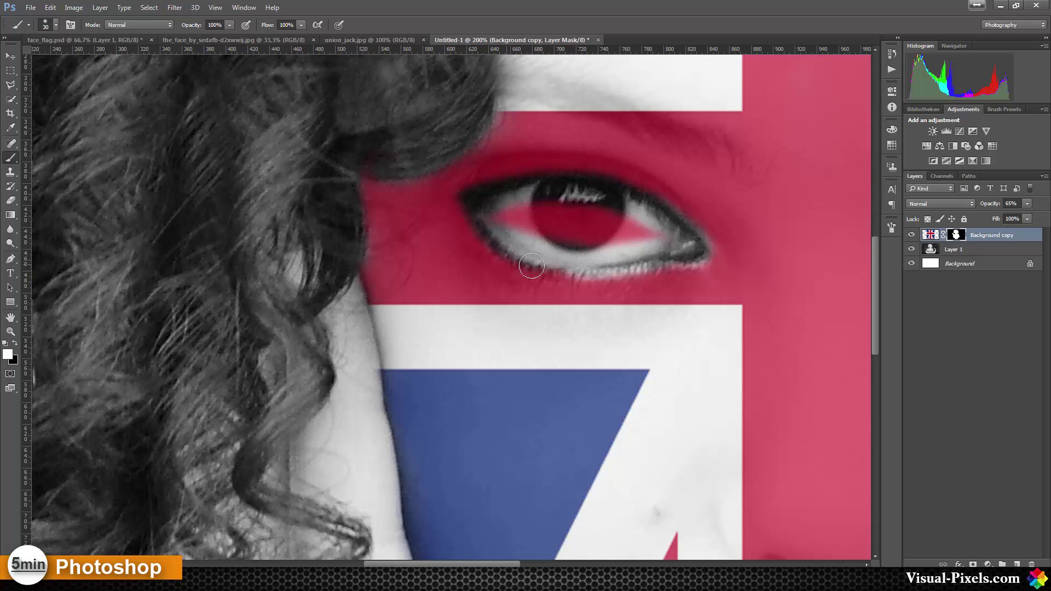
pyautogui.scroll(-10, 602, 285)
pyautogui.hscroll(5, 634, 305)
pyautogui.moveTo(734, 351)
pyautogui.mouseDown()
pyautogui.moveTo(737, 376)
pyautogui.moveTo(669, 432)
pyautogui.moveTo(764, 360)
pyautogui.moveTo(663, 381)
pyautogui.moveTo(600, 371)
pyautogui.moveTo(580, 387)
pyautogui.moveTo(485, 409)
pyautogui.moveTo(617, 427)
pyautogui.moveTo(613, 458)
pyautogui.moveTo(511, 470)
pyautogui.moveTo(447, 435)
pyautogui.moveTo(365, 364)
pyautogui.moveTo(384, 354)
pyautogui.moveTo(478, 366)
pyautogui.moveTo(465, 405)
pyautogui.moveTo(498, 405)
pyautogui.mouseUp()
pyautogui.press('x')
pyautogui.moveTo(375, 430)
pyautogui.mouseDown()
pyautogui.moveTo(494, 472)
pyautogui.moveTo(617, 483)
pyautogui.moveTo(705, 443)
pyautogui.moveTo(562, 488)
pyautogui.moveTo(768, 391)
pyautogui.moveTo(734, 407)
pyautogui.moveTo(727, 397)
pyautogui.moveTo(770, 374)
pyautogui.moveTo(769, 349)
pyautogui.moveTo(671, 355)
pyautogui.moveTo(503, 334)
pyautogui.moveTo(363, 338)
pyautogui.moveTo(317, 361)
pyautogui.mouseUp()
pyautogui.press('x')
pyautogui.moveTo(688, 343)
pyautogui.mouseDown()
pyautogui.moveTo(439, 352)
pyautogui.moveTo(504, 345)
pyautogui.moveTo(586, 368)
pyautogui.moveTo(609, 363)
pyautogui.moveTo(587, 372)
pyautogui.moveTo(676, 355)
pyautogui.moveTo(622, 374)
pyautogui.moveTo(675, 380)
pyautogui.moveTo(642, 371)
pyautogui.moveTo(404, 382)
pyautogui.moveTo(379, 366)
pyautogui.moveTo(315, 367)
pyautogui.moveTo(334, 390)
pyautogui.moveTo(390, 382)
pyautogui.moveTo(453, 426)
pyautogui.moveTo(595, 454)
pyautogui.moveTo(679, 421)
pyautogui.moveTo(695, 434)
pyautogui.mouseUp()
pyautogui.press('x')
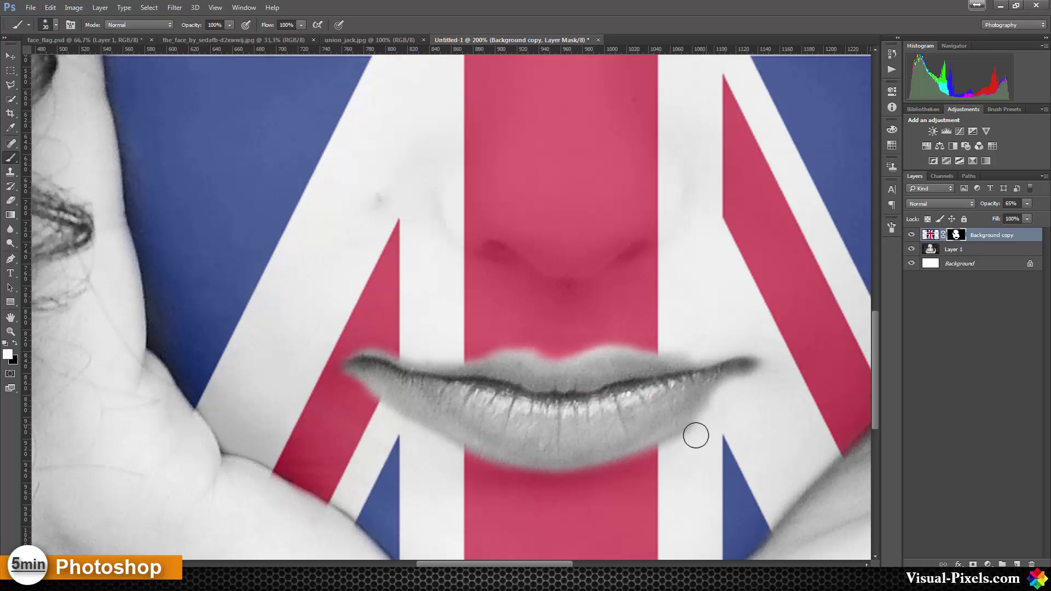
# Duplicate the masked flag layer, keep the original hidden as a backup, and apply the duplicate's layer mask.
pyautogui.hotkey('ctrl', '-')
pyautogui.hotkey('ctrl', '-')
pyautogui.hotkey('ctrl', '-')
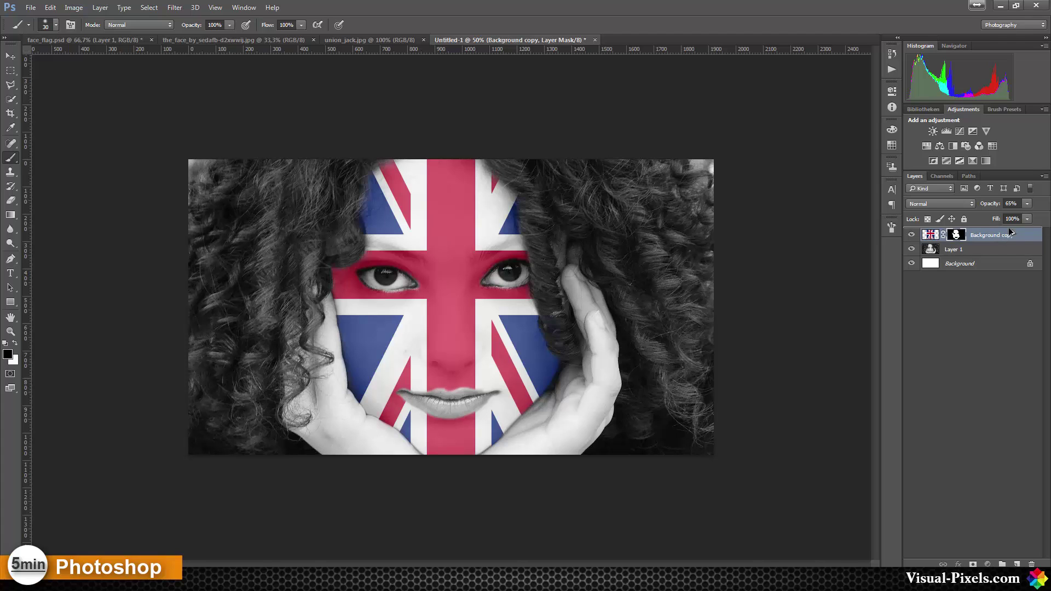
pyautogui.hotkey('ctrl', 'j')
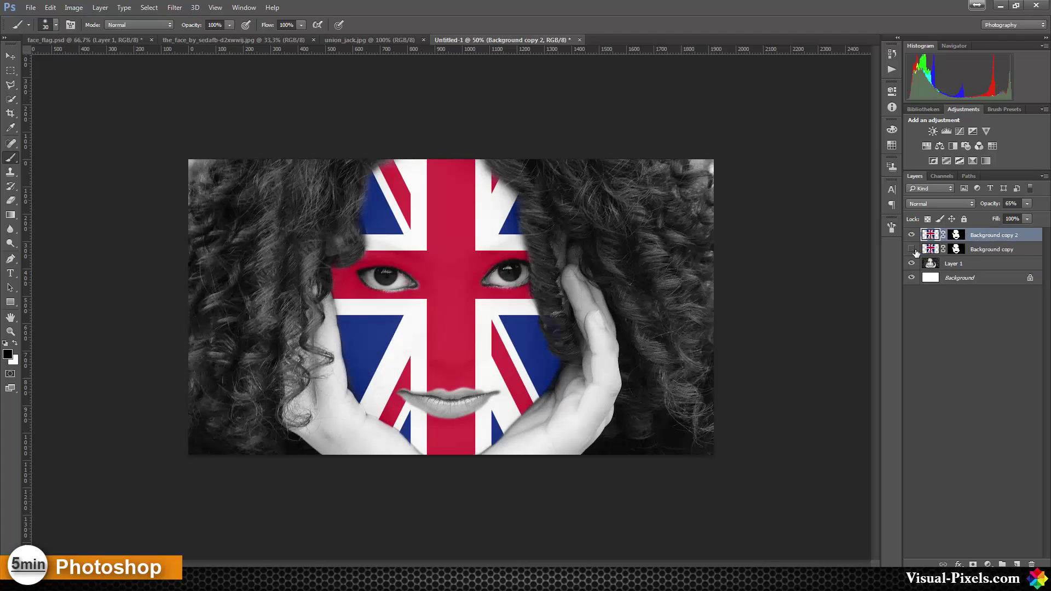
pyautogui.click(913, 250)
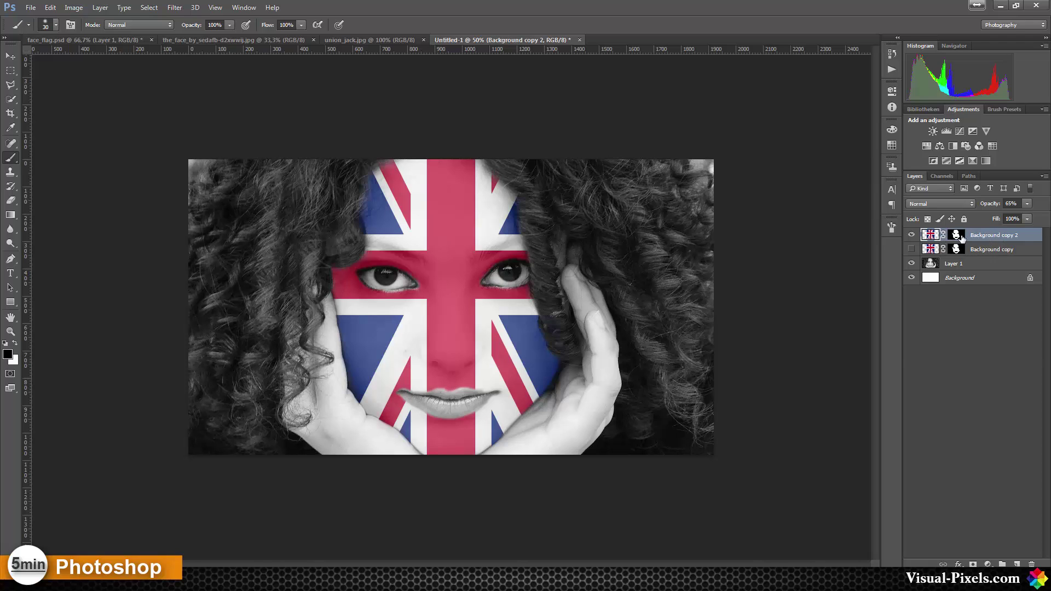
pyautogui.rightClick(962, 237)
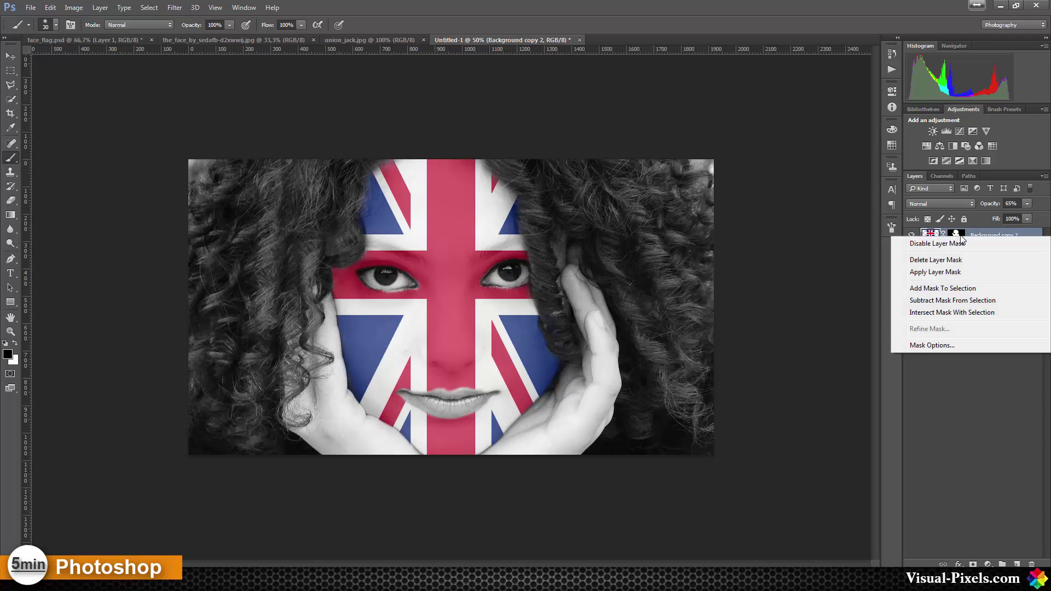
pyautogui.click(955, 274)
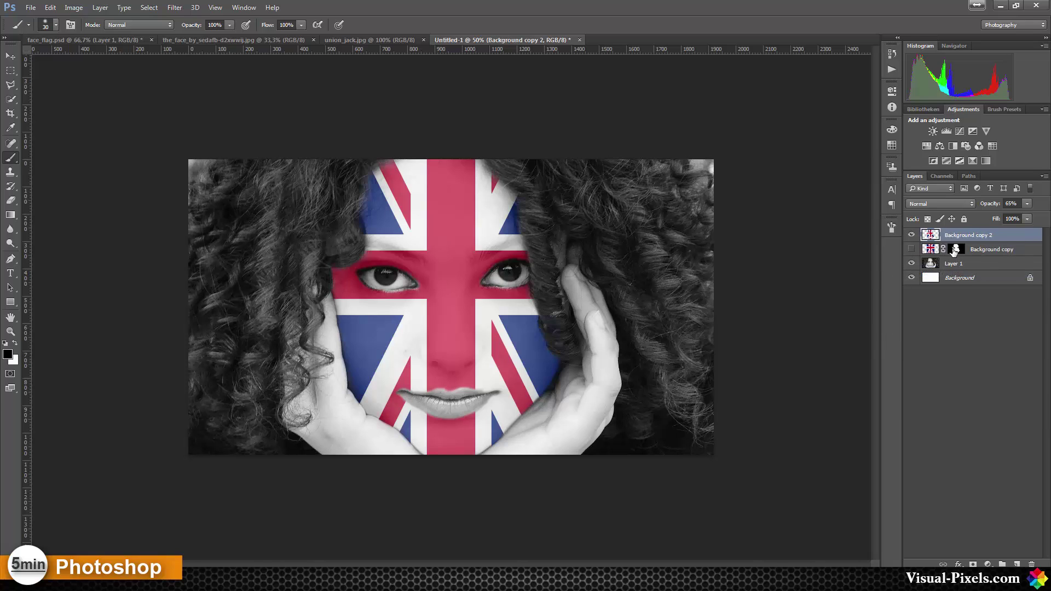
# Set the duplicate flag layer to 100% opacity and the Multiply blend mode.
pyautogui.click(1028, 203)
pyautogui.moveTo(1026, 216); pyautogui.dragTo(1046, 216)
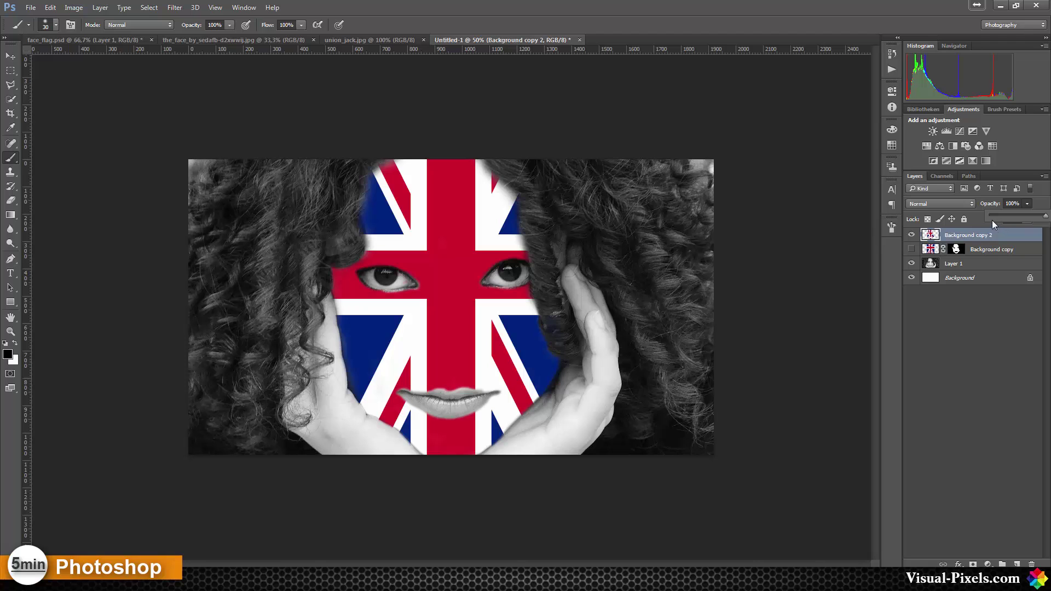
pyautogui.click(933, 204)
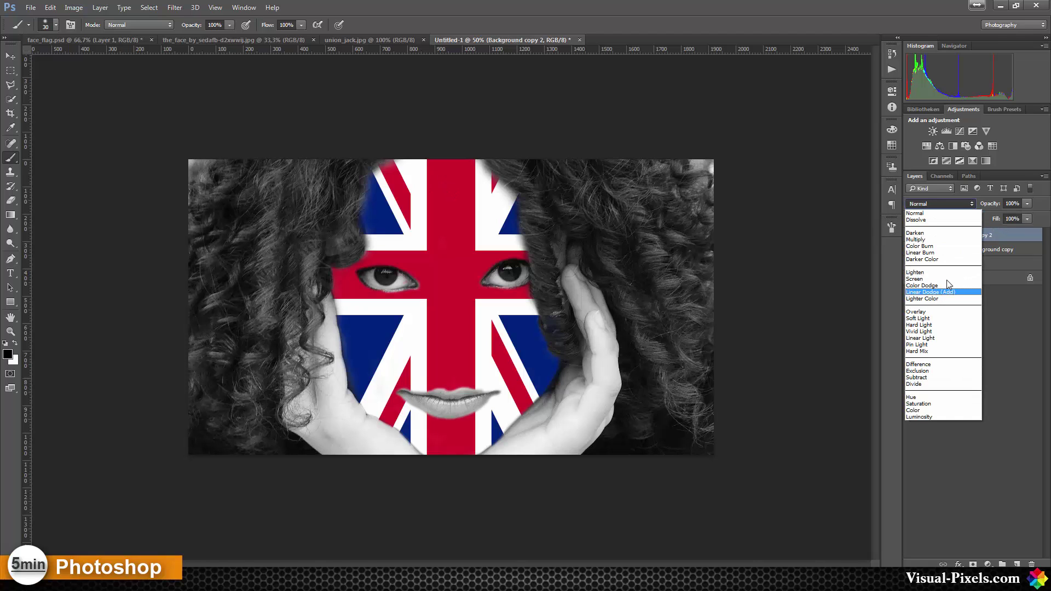
pyautogui.click(947, 240)
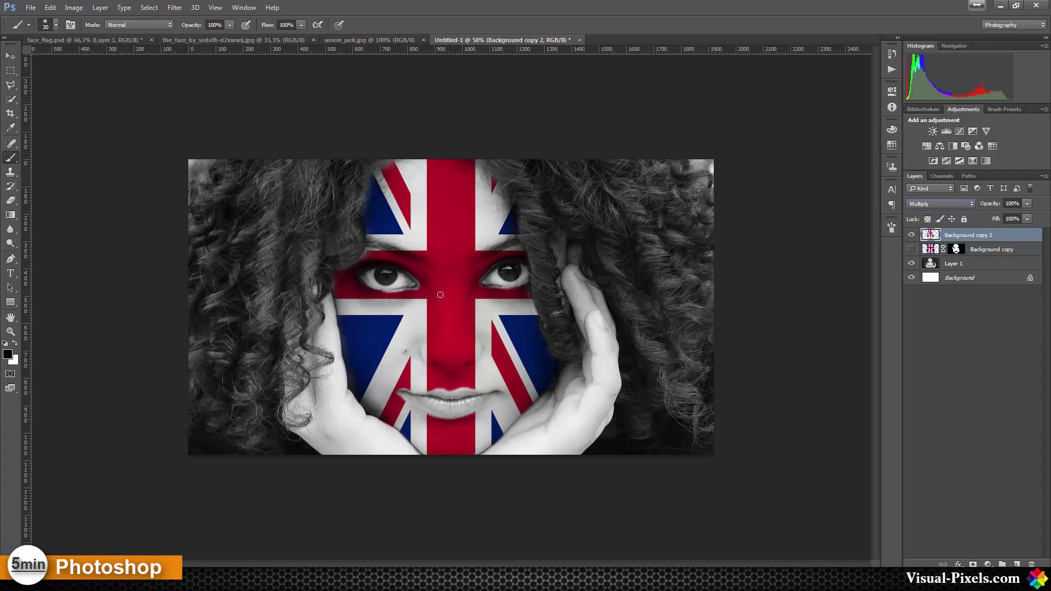
# Duplicate the black-and-white portrait layer and show only the duplicate, hiding every other layer.
pyautogui.click(975, 266)
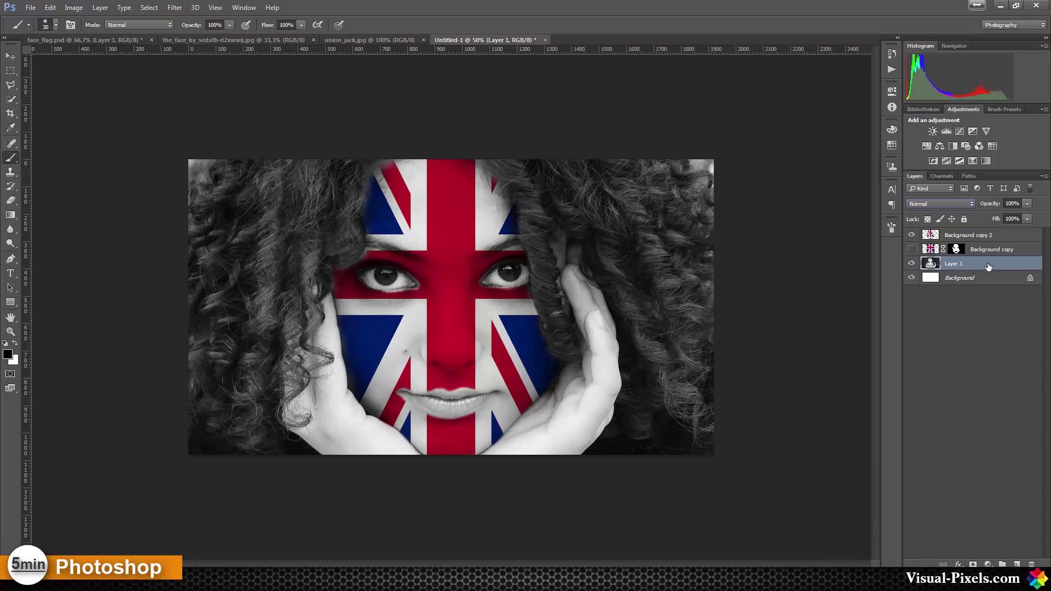
pyautogui.moveTo(988, 268); pyautogui.dragTo(989, 262)
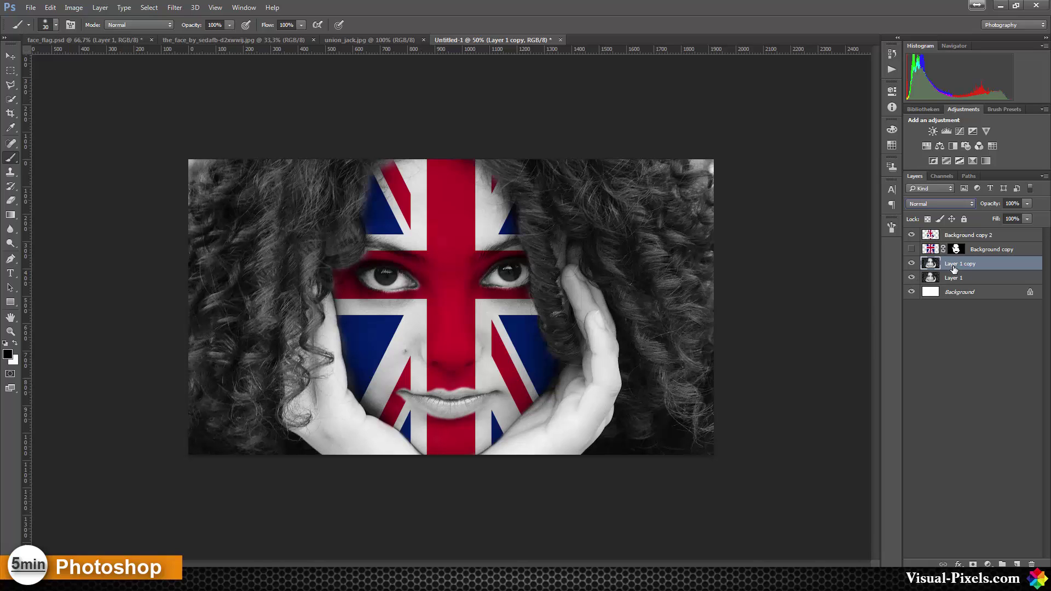
pyautogui.keyDown('alt'); pyautogui.click(912, 264); pyautogui.keyUp('alt')
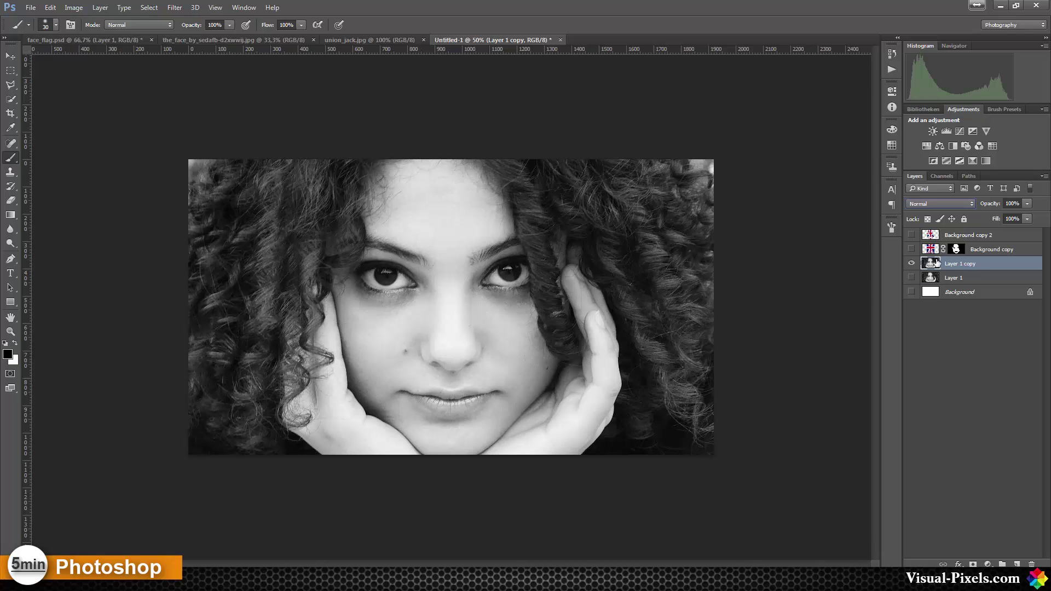
# Add a Curves adjustment layer above the portrait duplicate, using the previous layer to create a clipping mask.
pyautogui.keyDown('alt'); pyautogui.click(959, 131); pyautogui.keyUp('alt')
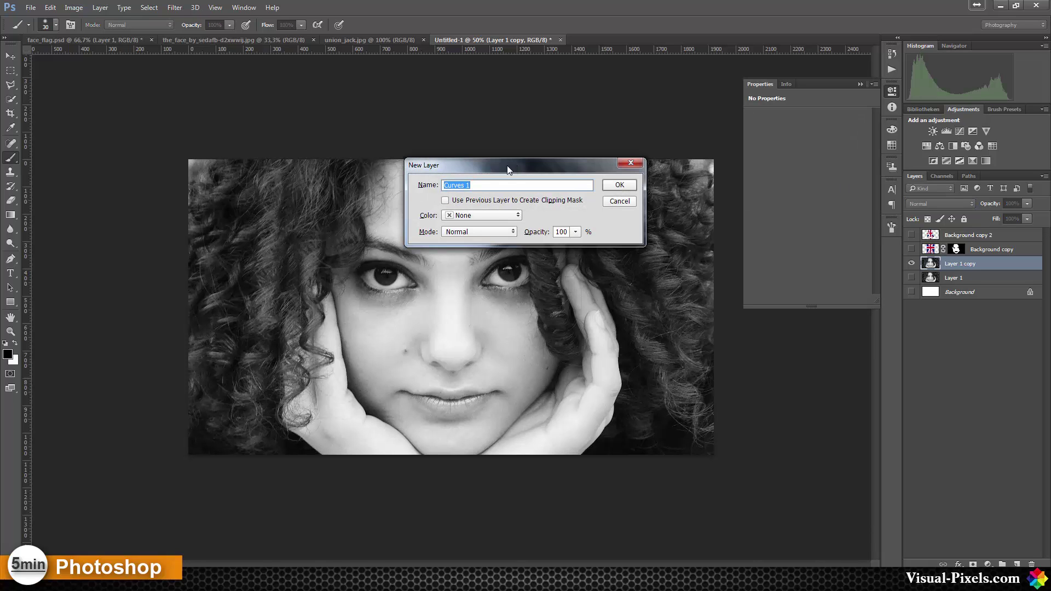
pyautogui.moveTo(507, 170); pyautogui.dragTo(501, 170)
pyautogui.click(439, 200)
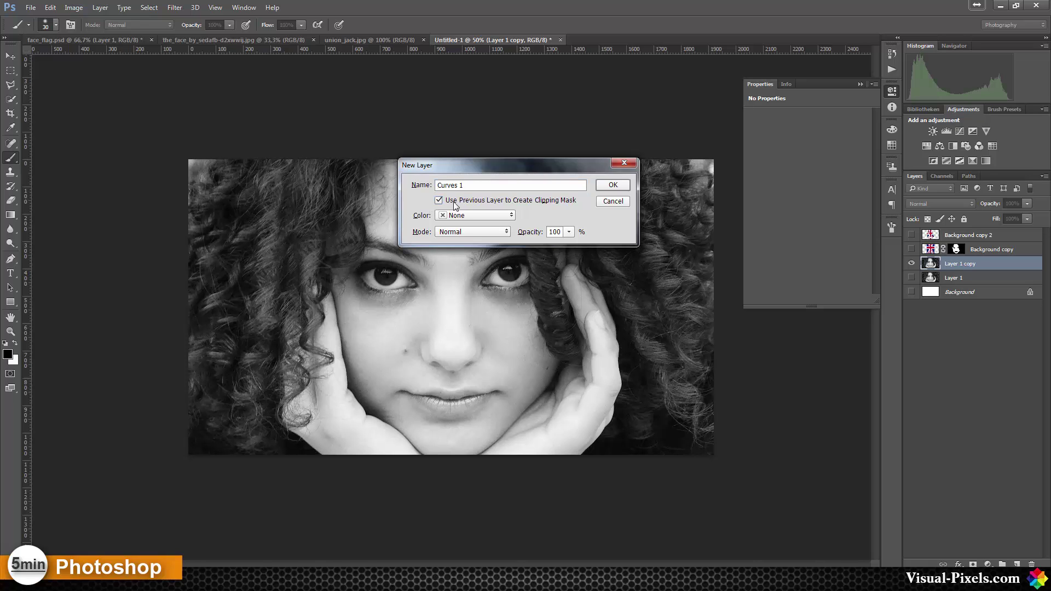
pyautogui.click(614, 185)
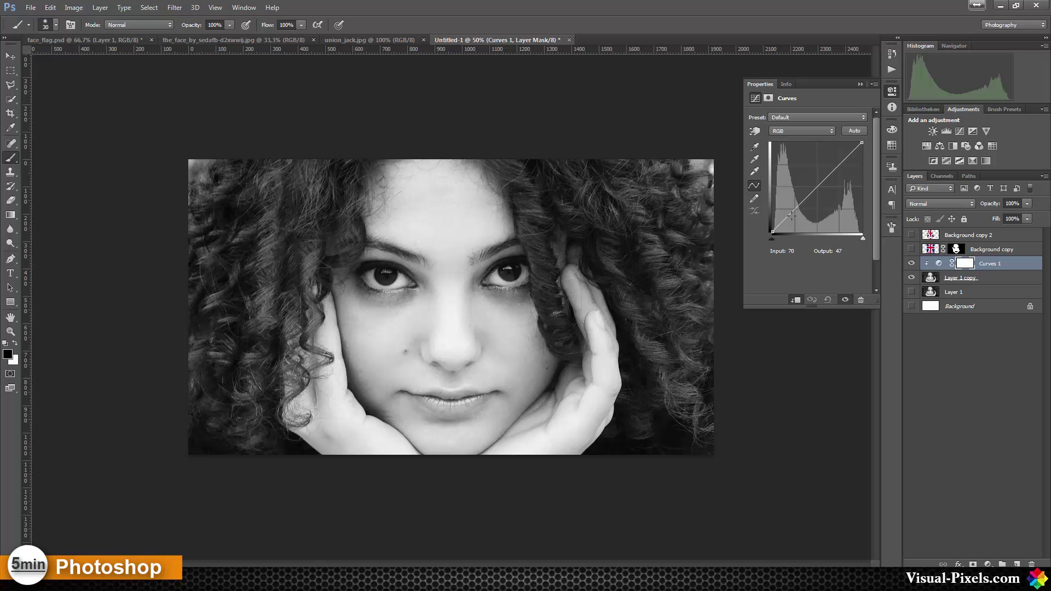
# Shape a high-contrast S-curve with a highlight point at input 176, output 209 and a shadow point at input 84, output 39.
pyautogui.moveTo(838, 163); pyautogui.dragTo(841, 167)
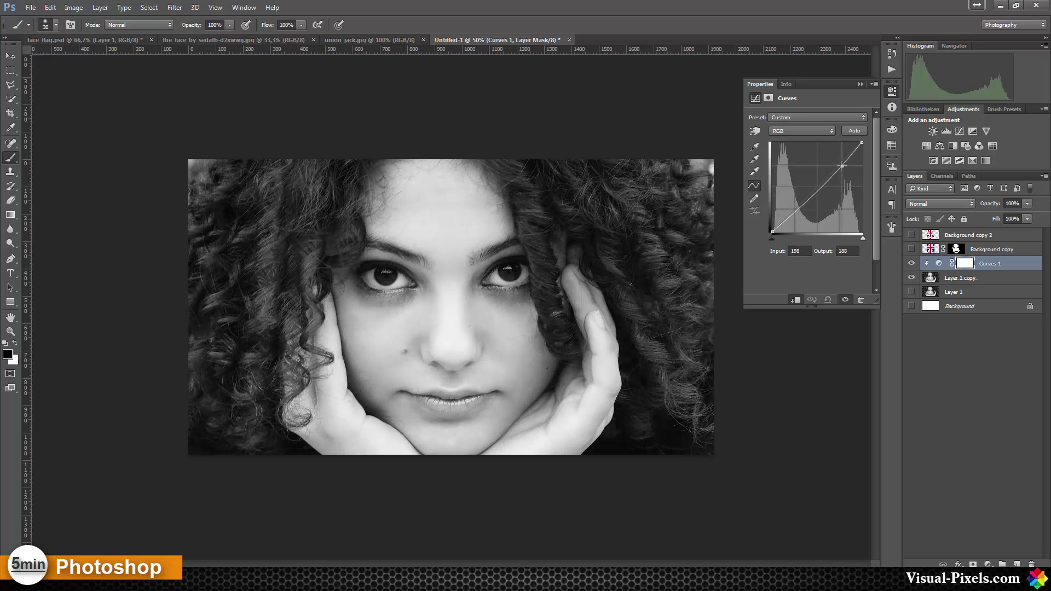
pyautogui.moveTo(786, 218); pyautogui.dragTo(795, 214)
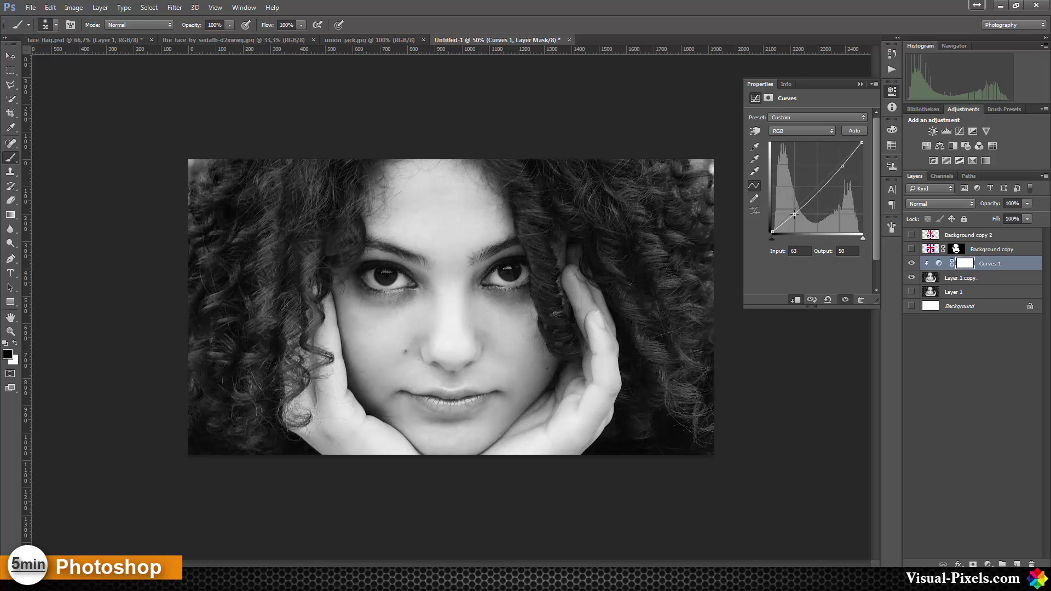
pyautogui.moveTo(842, 166); pyautogui.dragTo(836, 158)
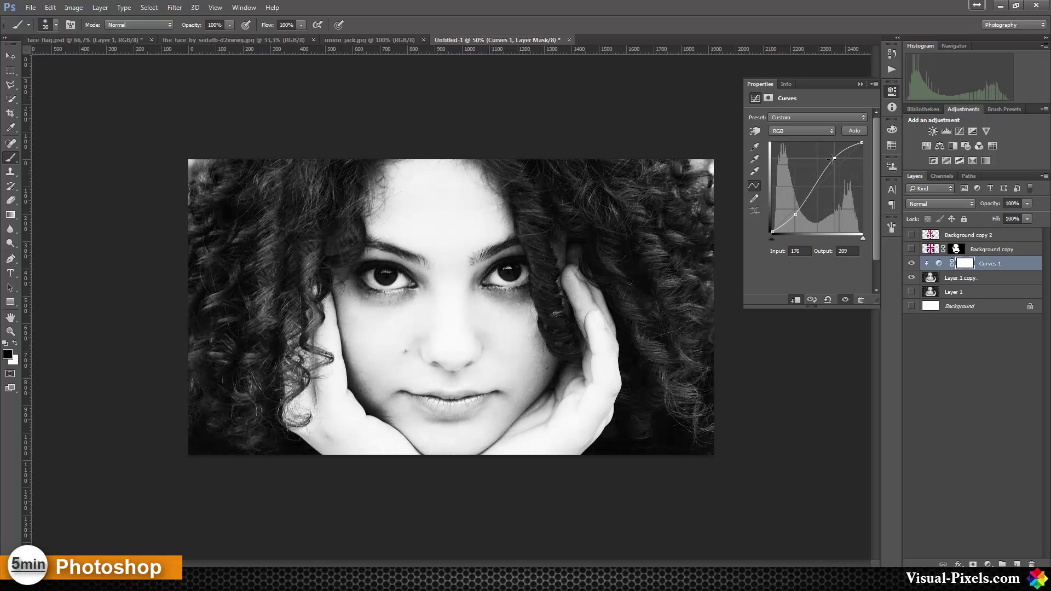
pyautogui.moveTo(795, 214); pyautogui.dragTo(809, 218)
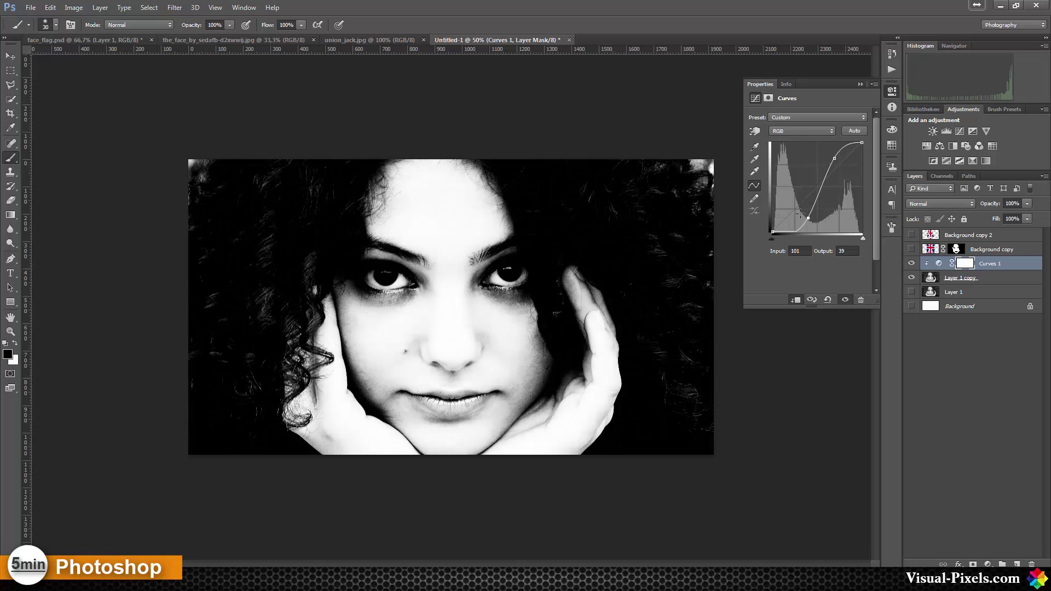
pyautogui.moveTo(808, 218); pyautogui.dragTo(802, 218)
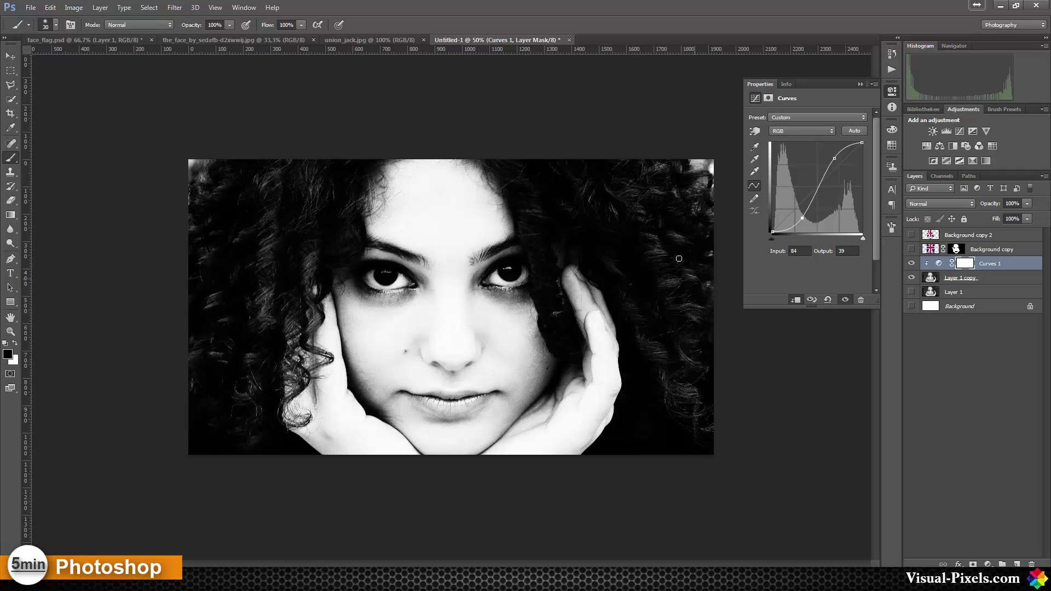
# Save the document as displacement.psd in the face flag folder with Maximize Compatibility on, replacing the existing file.
pyautogui.click(30, 8)
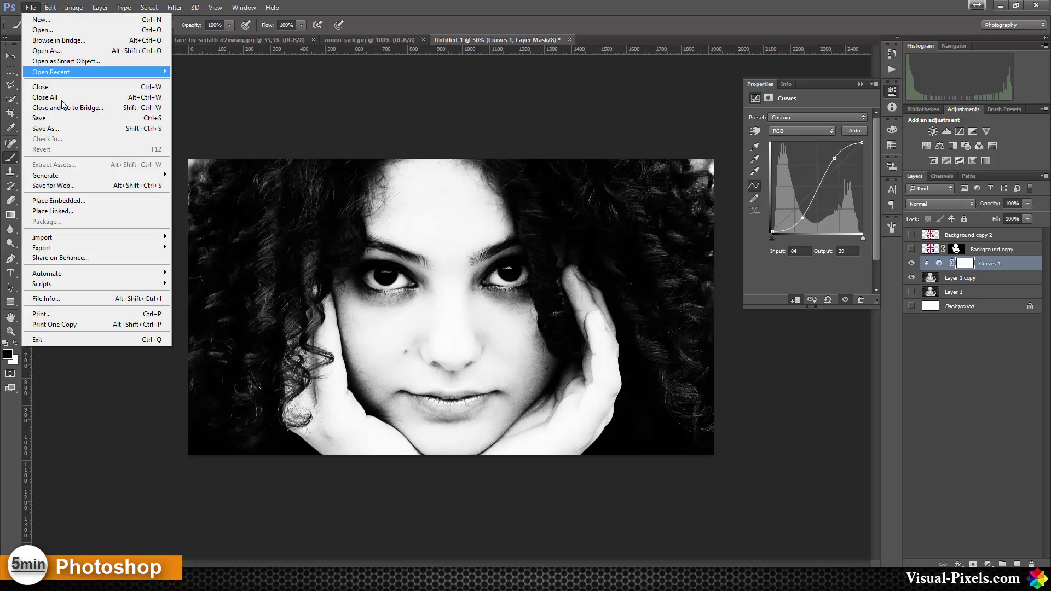
pyautogui.click(71, 129)
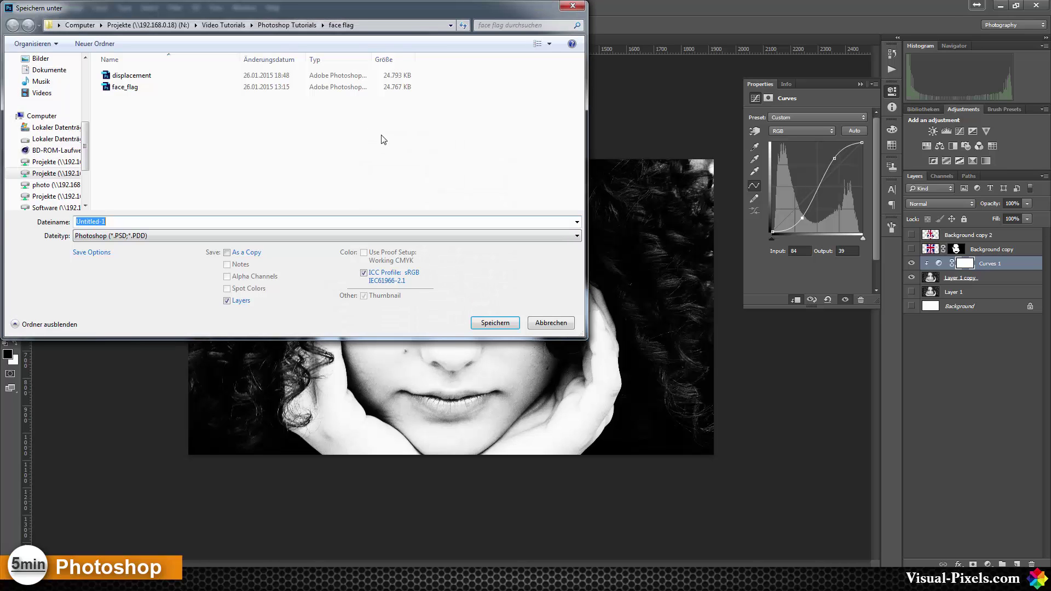
pyautogui.click(157, 76)
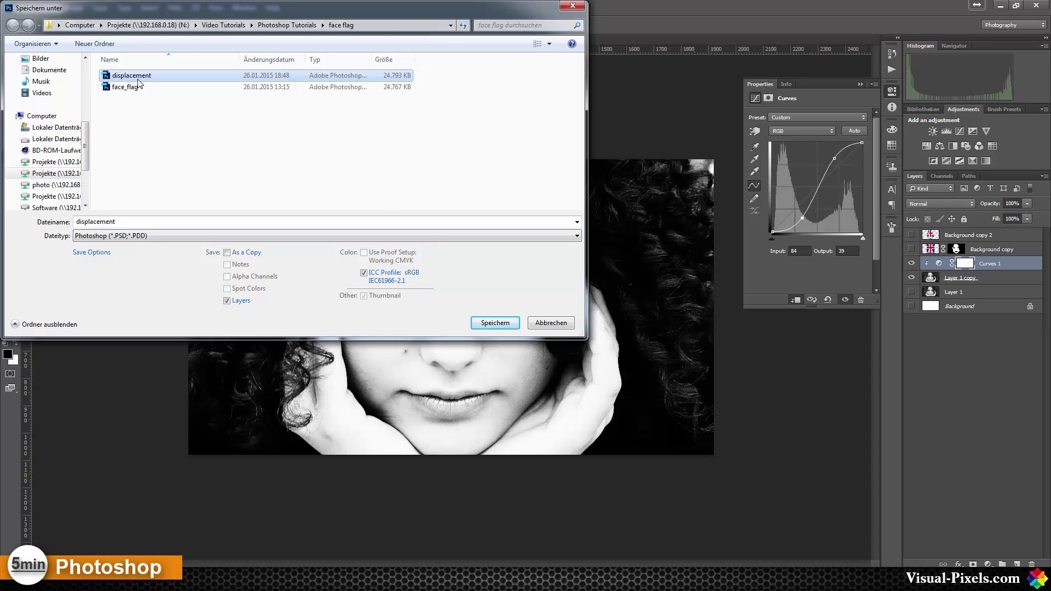
pyautogui.click(490, 324)
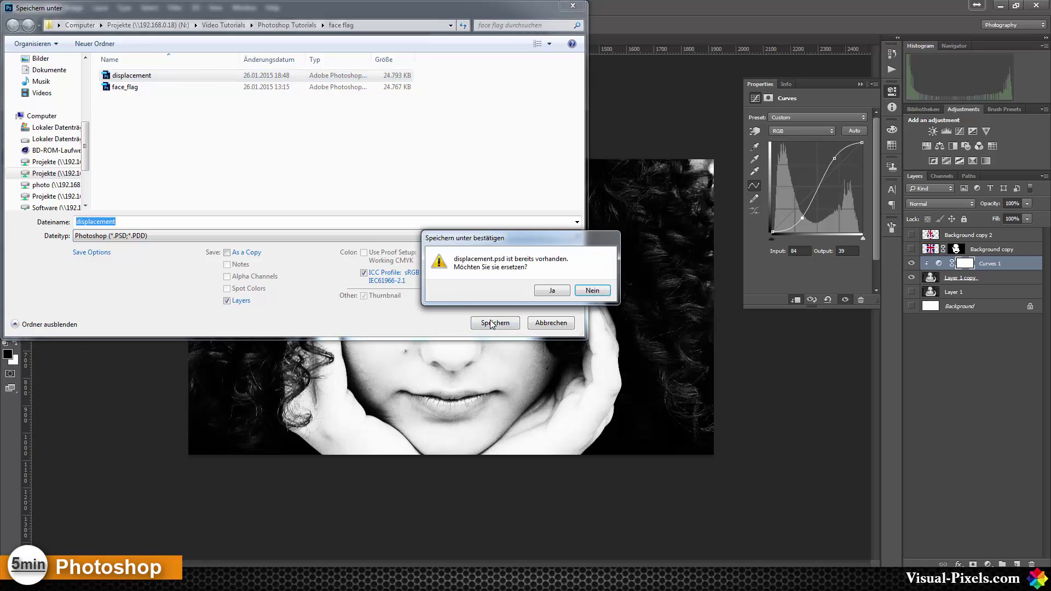
pyautogui.click(548, 290)
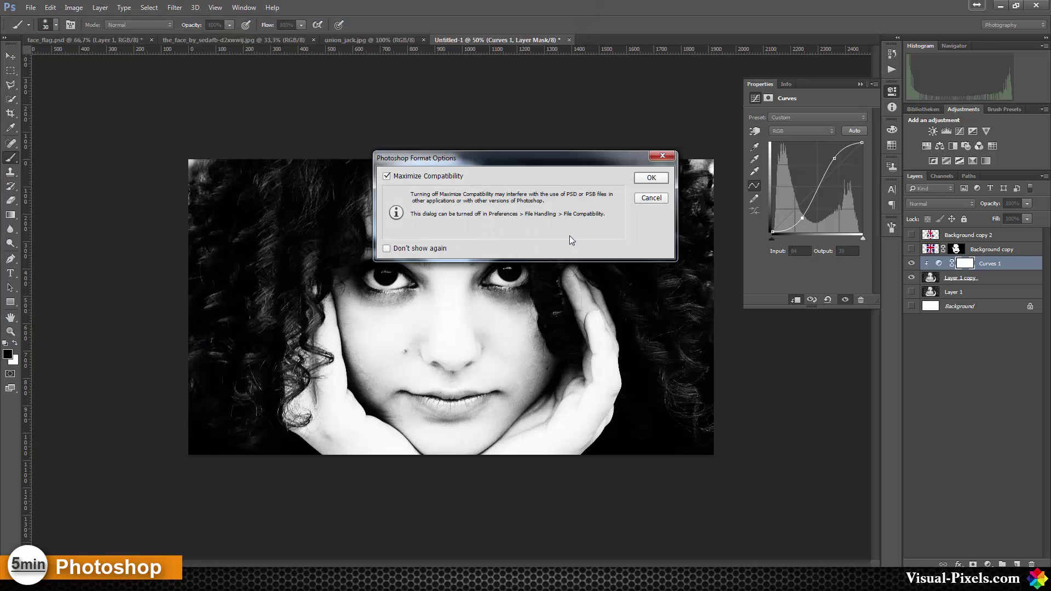
pyautogui.click(652, 179)
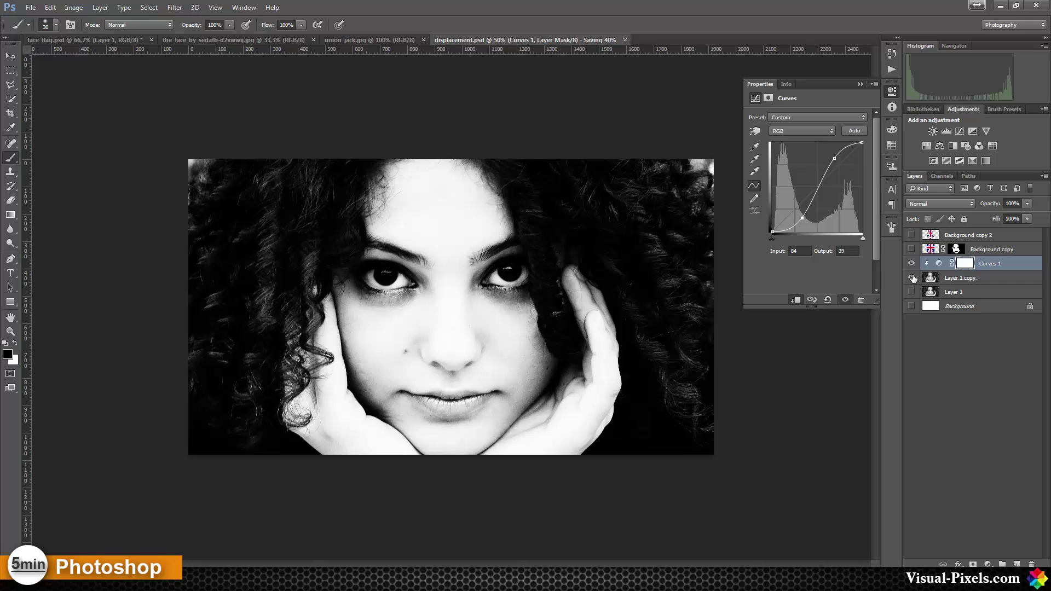
# Hide the high-contrast portrait duplicate and show the Multiply flag layer over the original portrait.
pyautogui.click(912, 278)
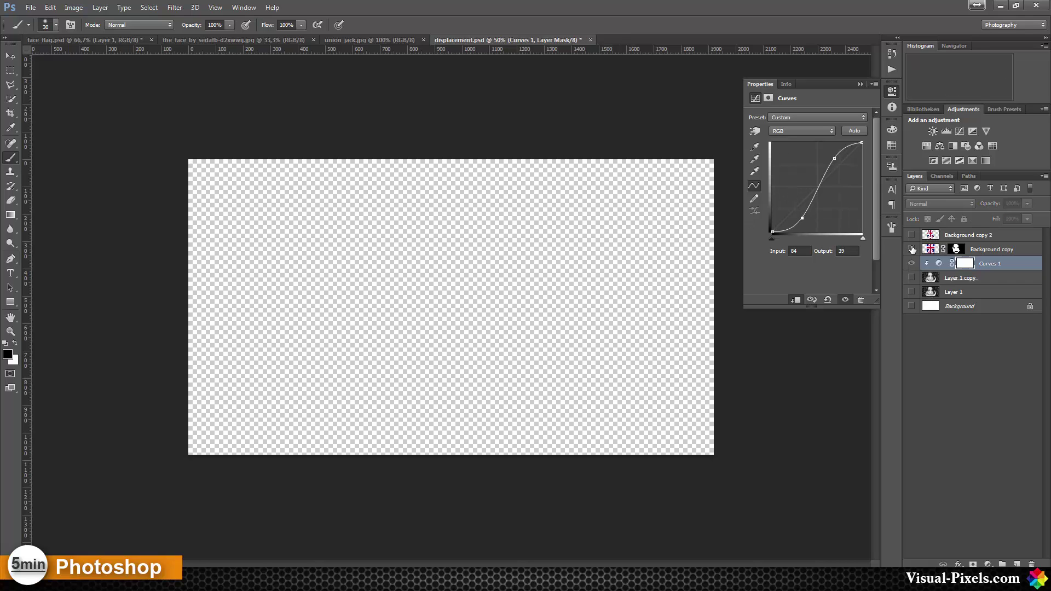
pyautogui.click(911, 236)
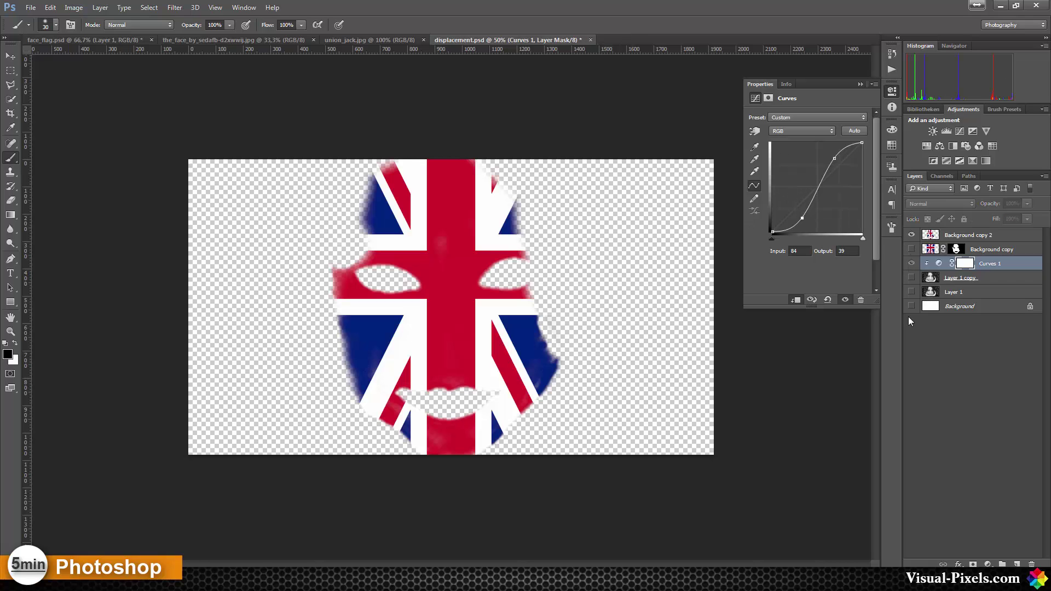
pyautogui.click(912, 292)
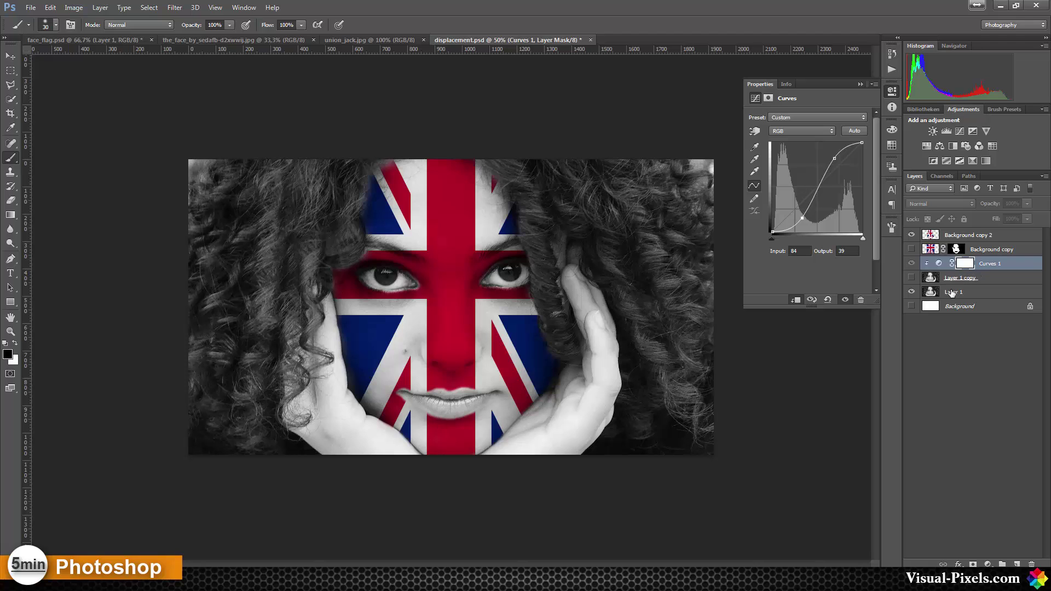
# Apply the Displace filter to Background copy 2 with vertical scale 2, Stretch To Fit and Wrap Around, using displacement.psd as the map.
pyautogui.click(953, 238)
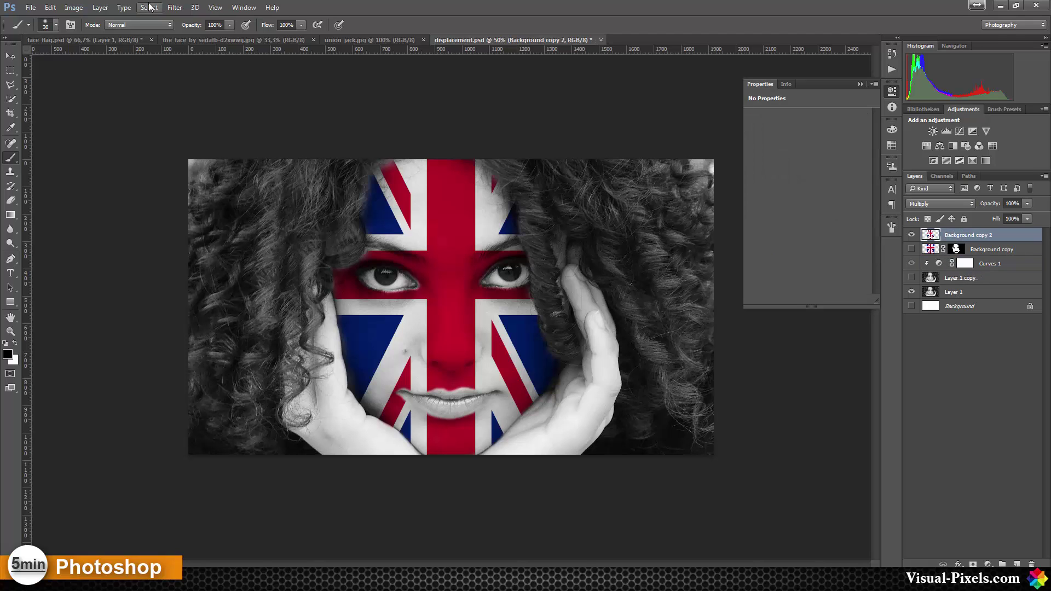
pyautogui.click(174, 7)
pyautogui.moveTo(199, 129)
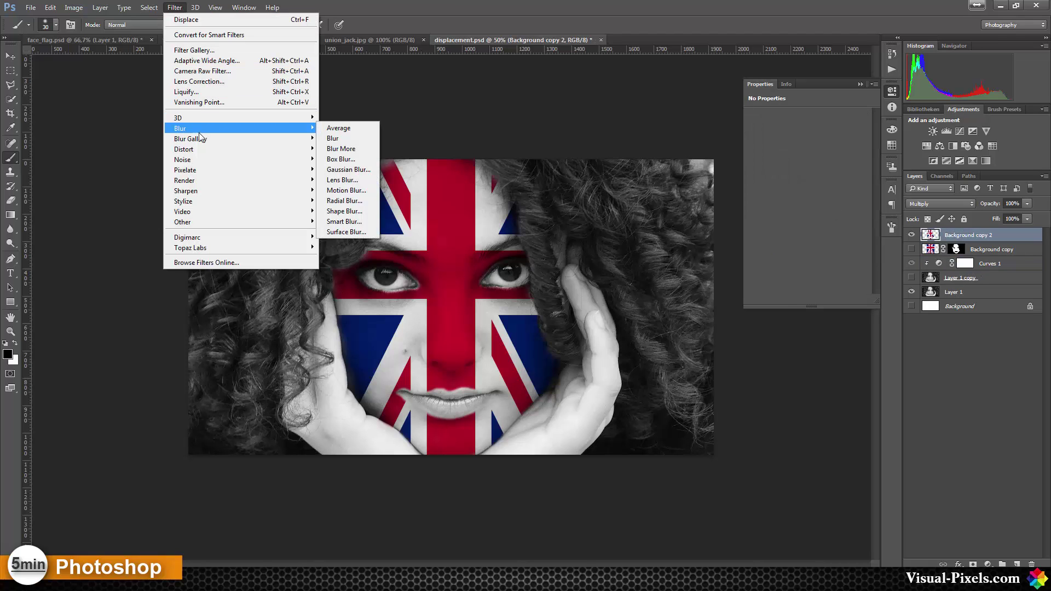
pyautogui.moveTo(199, 151)
pyautogui.click(351, 153)
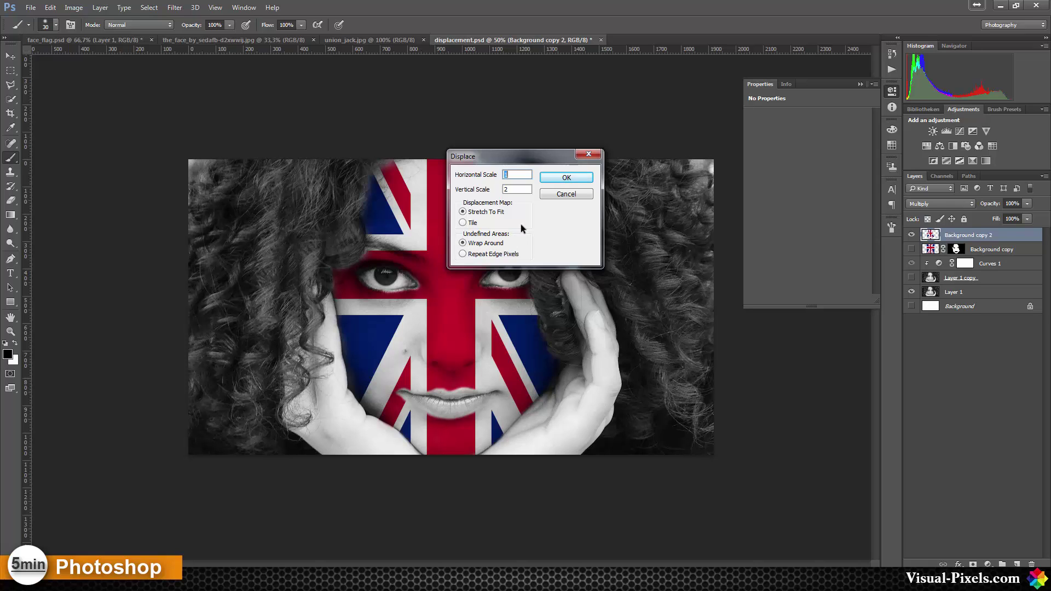
pyautogui.click(570, 178)
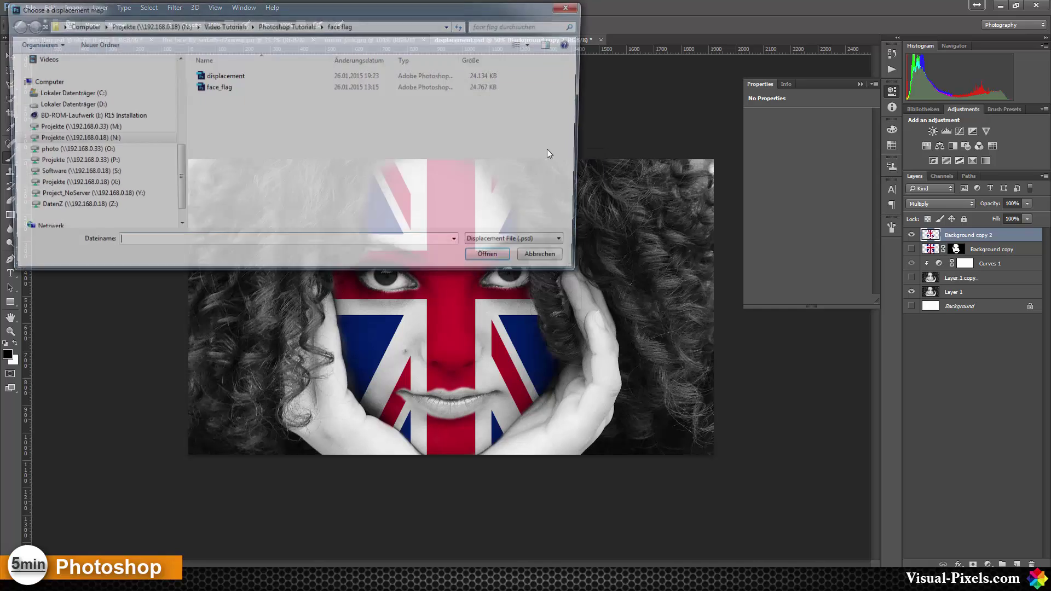
pyautogui.click(243, 77)
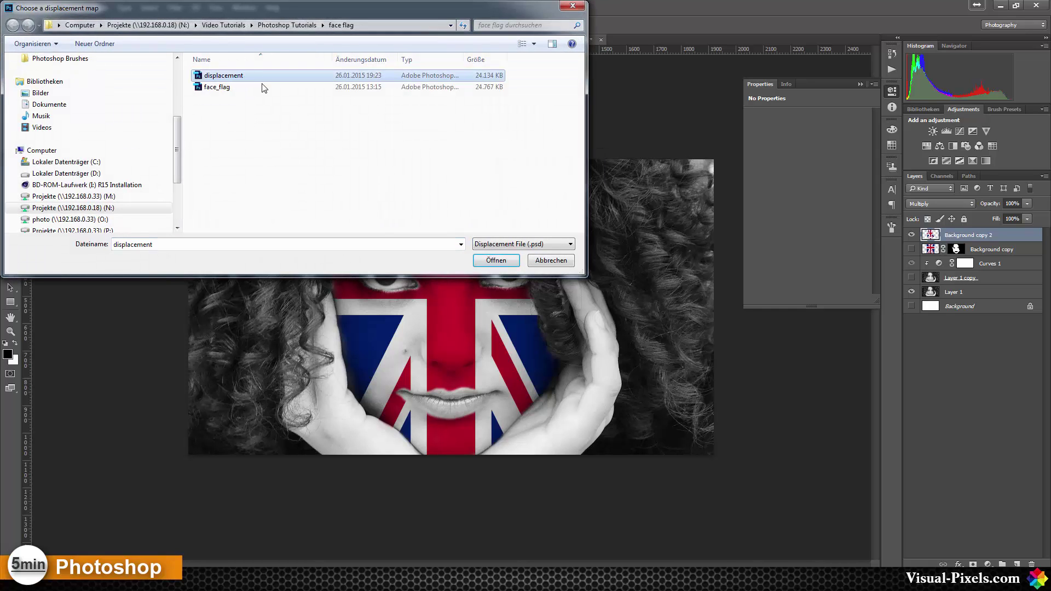
pyautogui.click(499, 262)
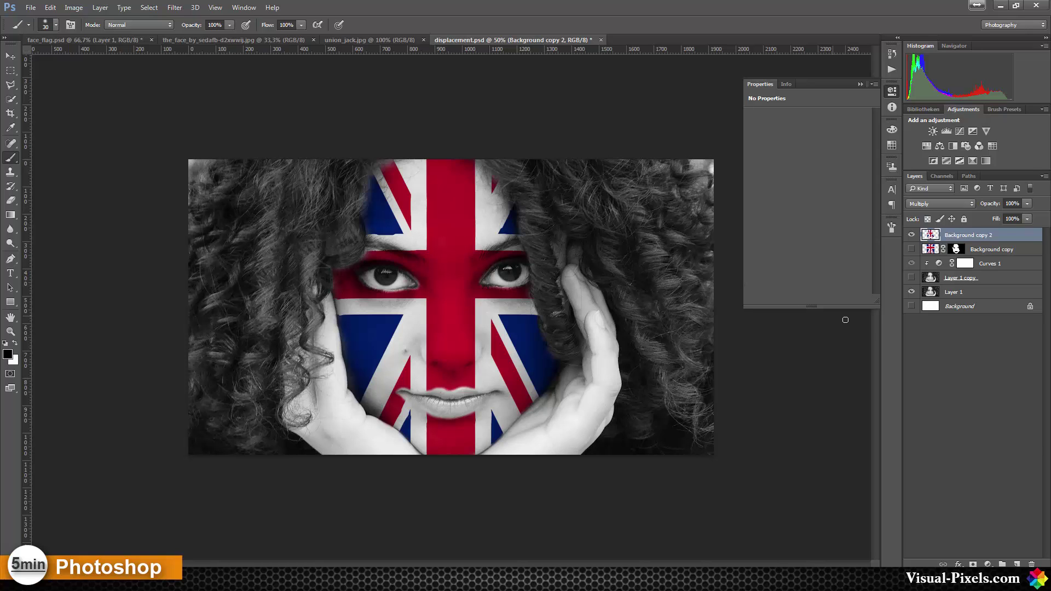
# Compare the face with and without the displaced flag by isolating Layer 1 and restoring the other visible layers.
pyautogui.click(911, 292)
pyautogui.keyDown('alt'); pyautogui.click(912, 293); pyautogui.keyUp('alt')
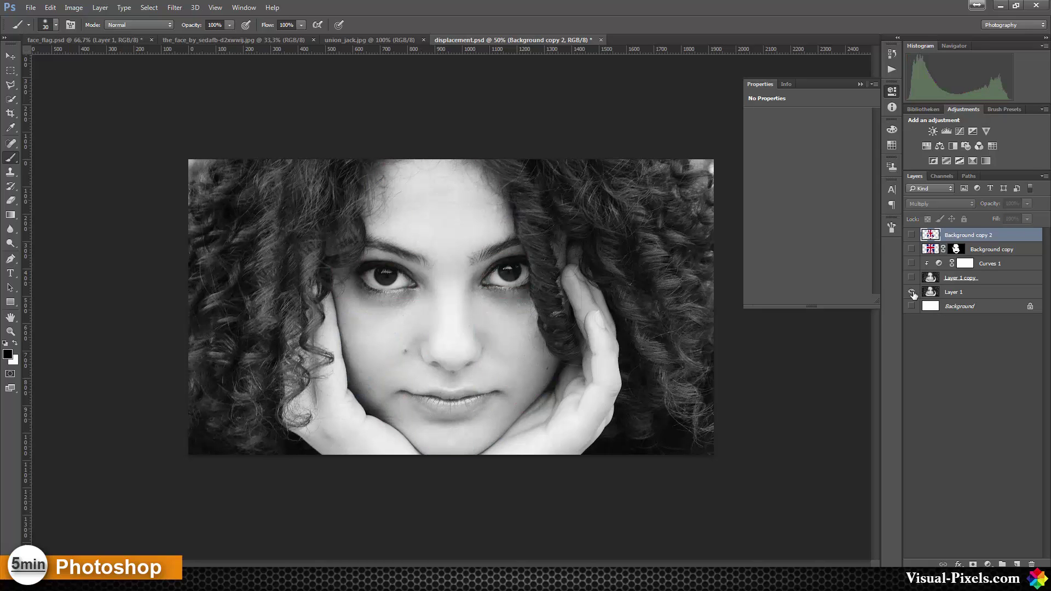
pyautogui.keyDown('alt'); pyautogui.click(912, 292); pyautogui.keyUp('alt')
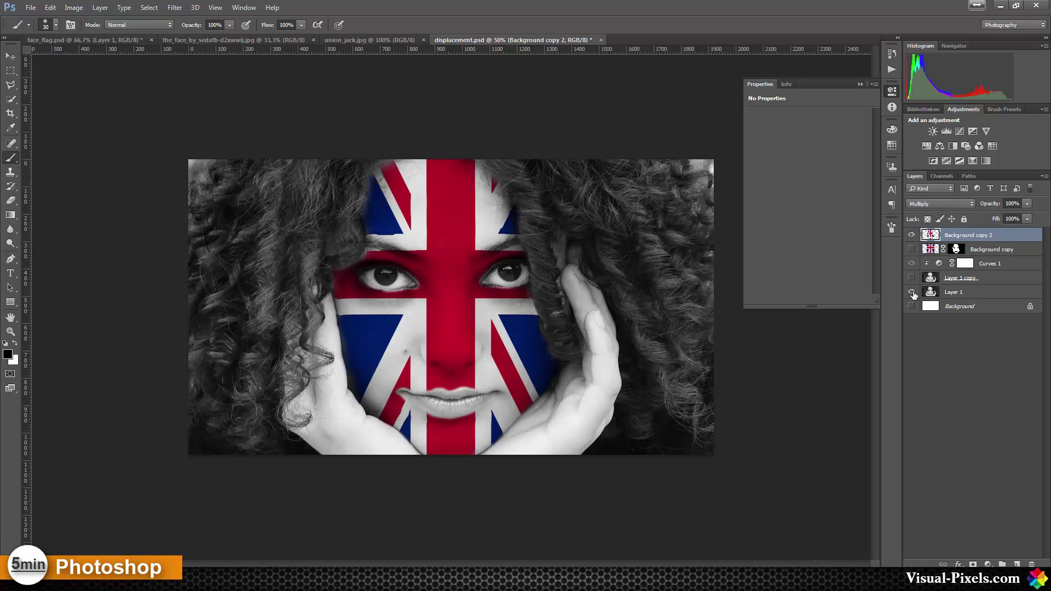